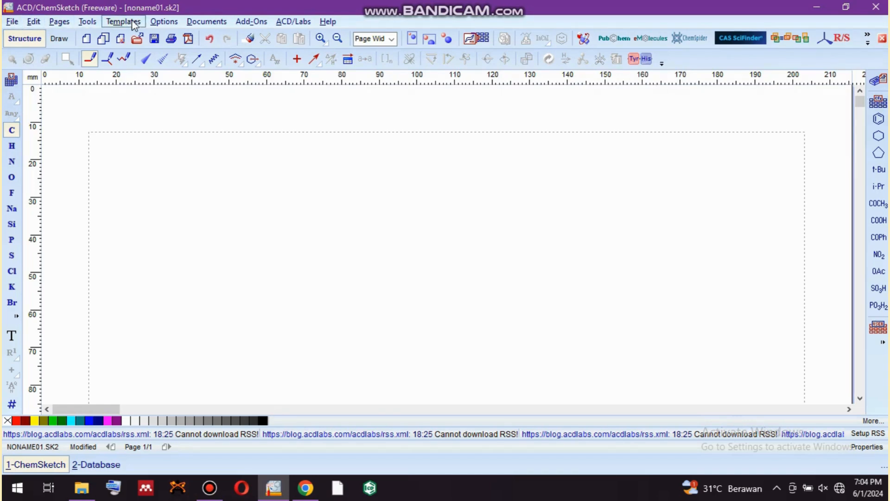
click(18, 24)
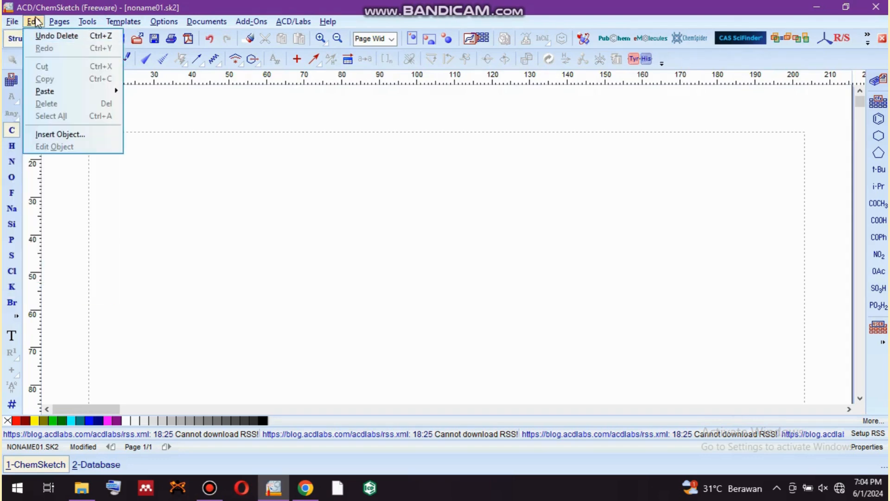
mouse_move(61, 22)
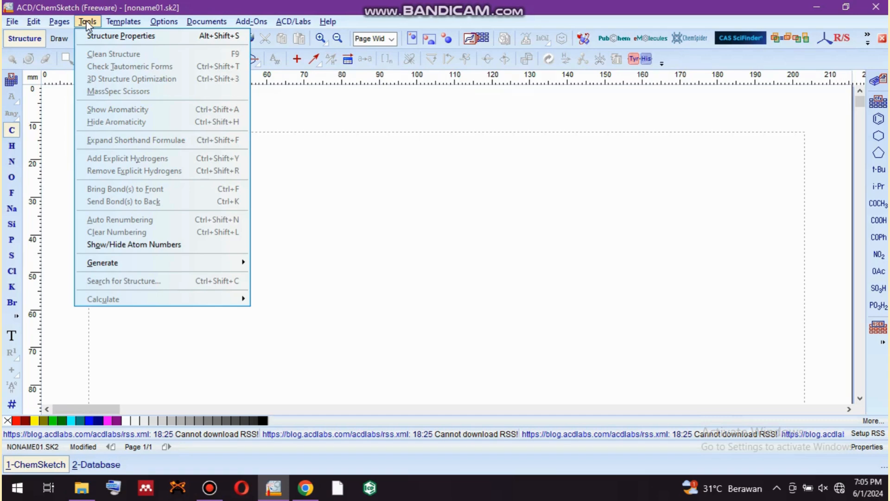
mouse_move(124, 25)
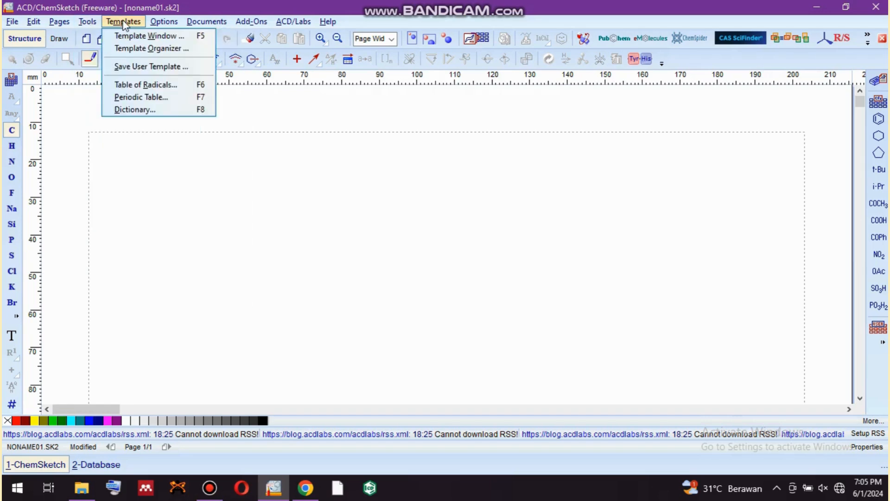
mouse_move(174, 22)
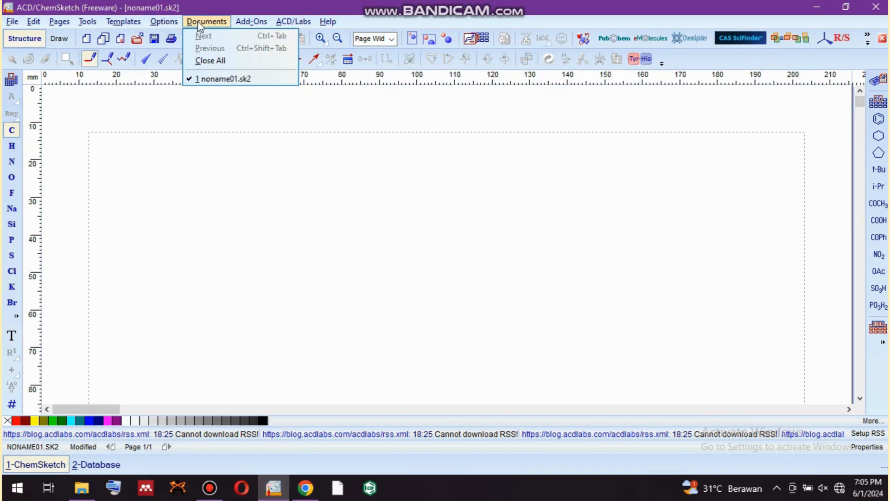
mouse_move(240, 26)
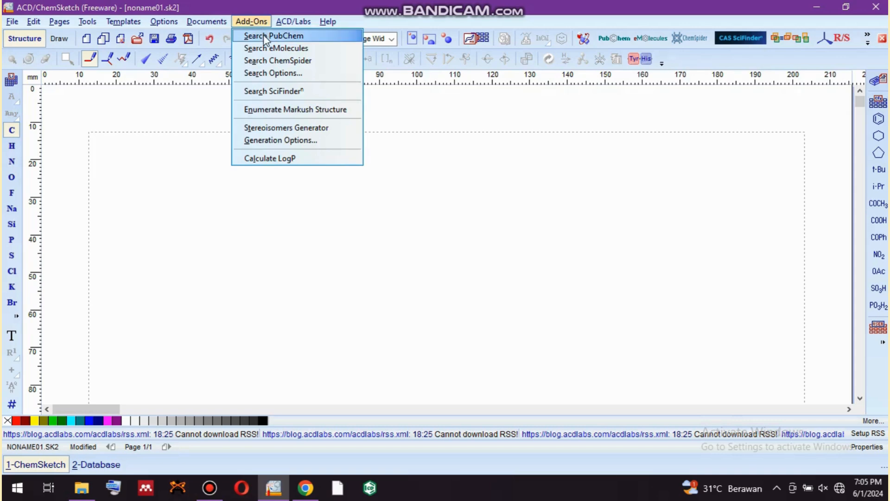
click(300, 26)
click(329, 22)
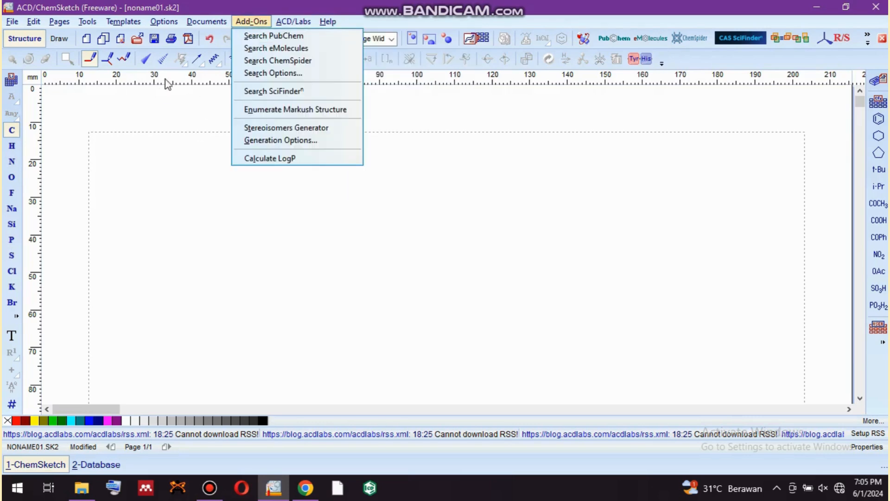
click(108, 116)
click(108, 116)
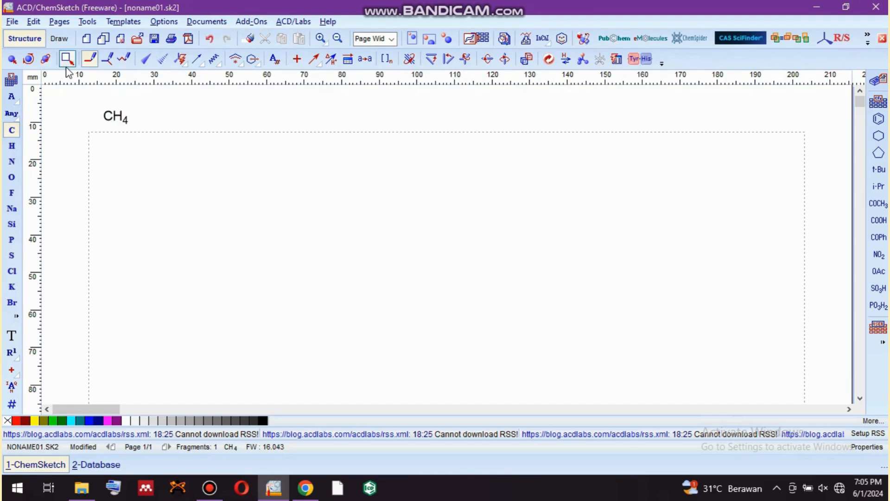
key(ctrl+z)
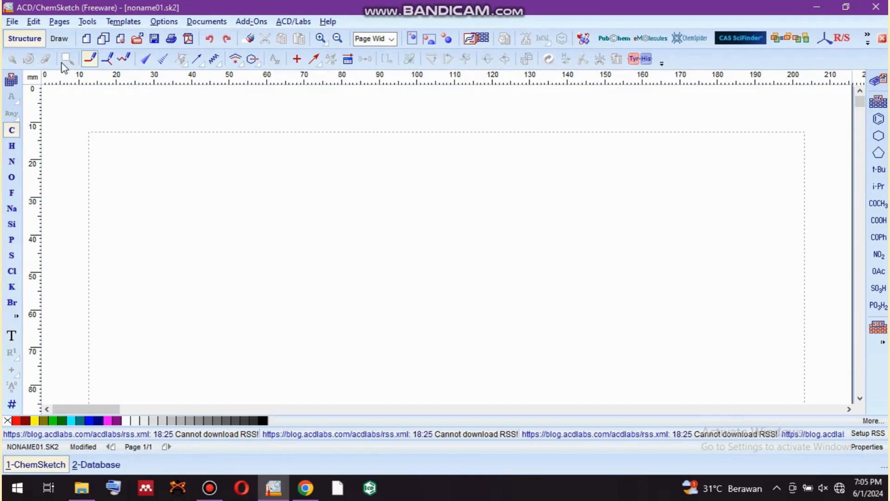
Switch to Draw mode to view its drawing tools and return to Structure mode.
click(88, 56)
click(54, 41)
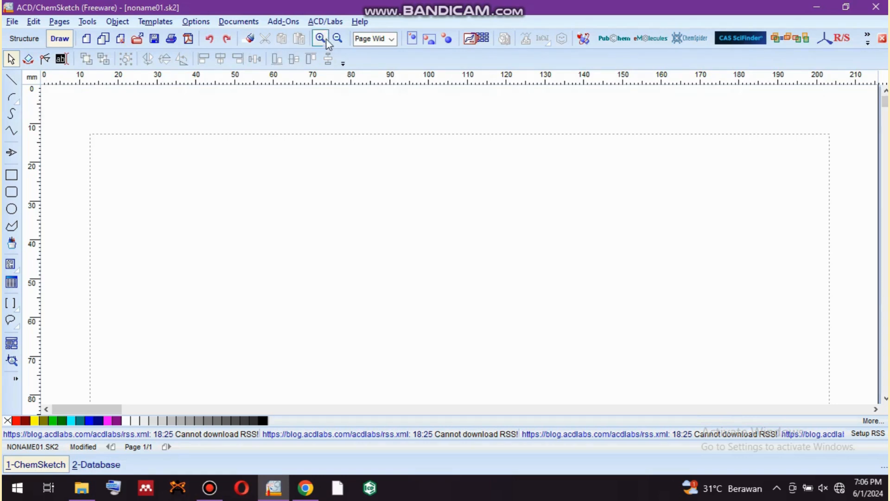
click(25, 39)
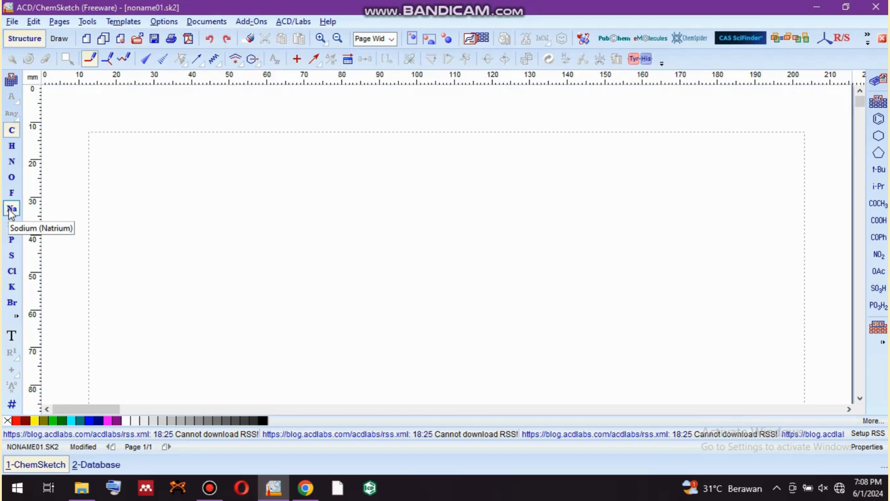
Try hiding and restoring the Periodic Table of Elements button on the atoms toolbar, and undo the stray methane.
click(17, 317)
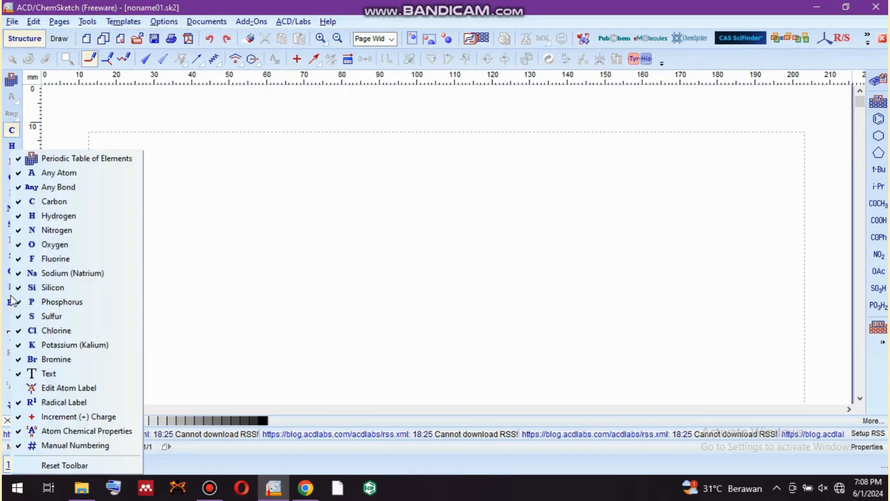
click(86, 163)
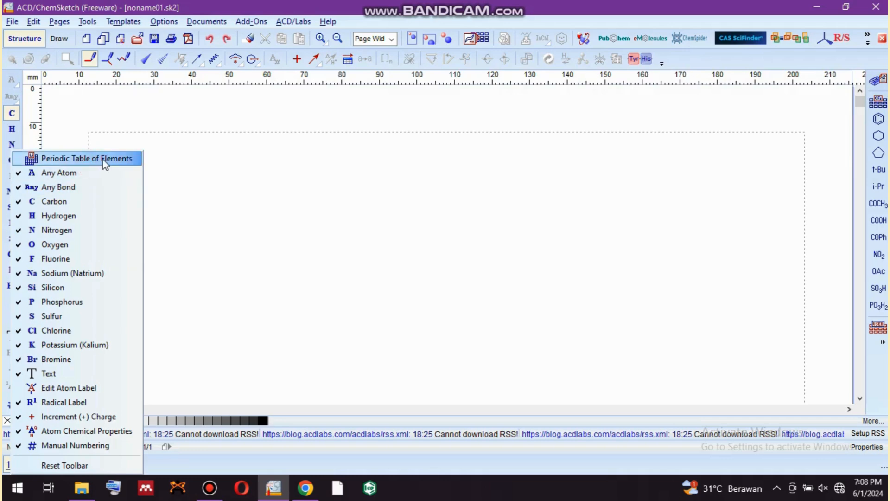
click(104, 160)
click(104, 160)
click(104, 160)
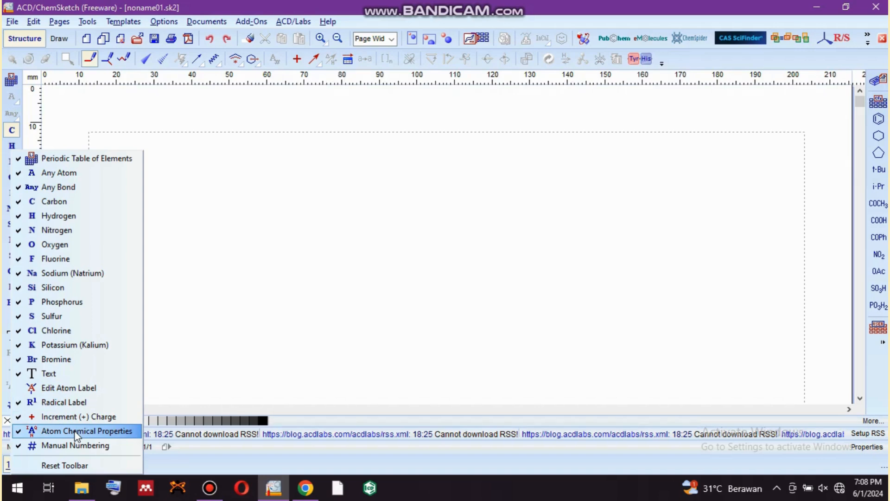
click(76, 119)
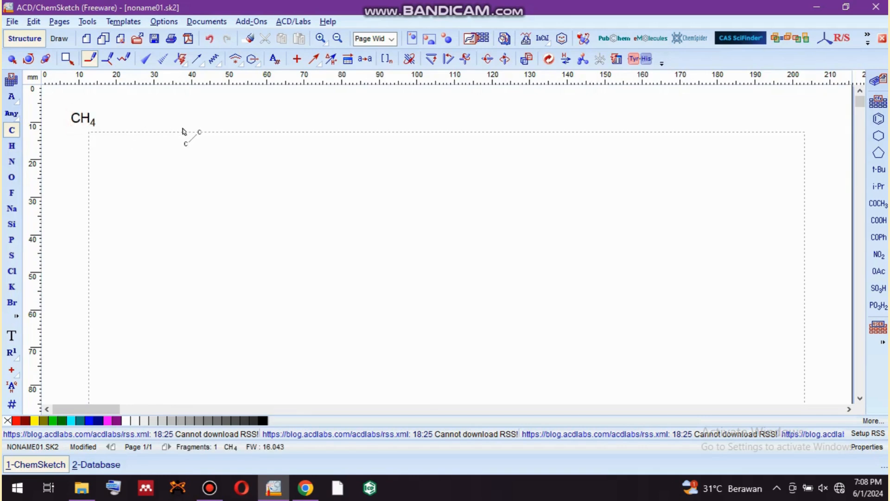
key(ctrl+z)
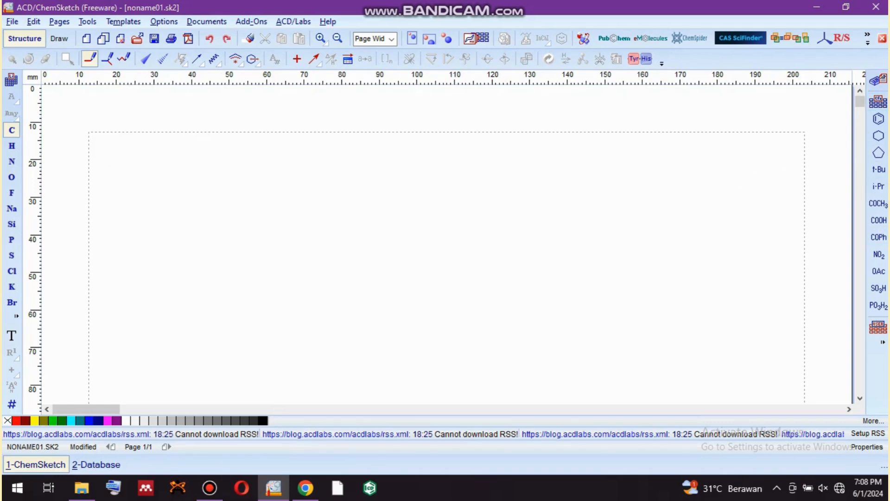
click(884, 134)
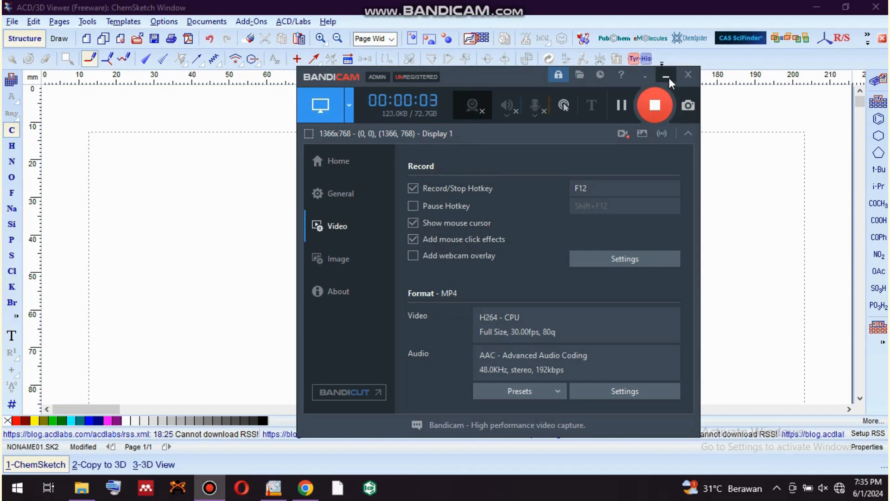
click(667, 77)
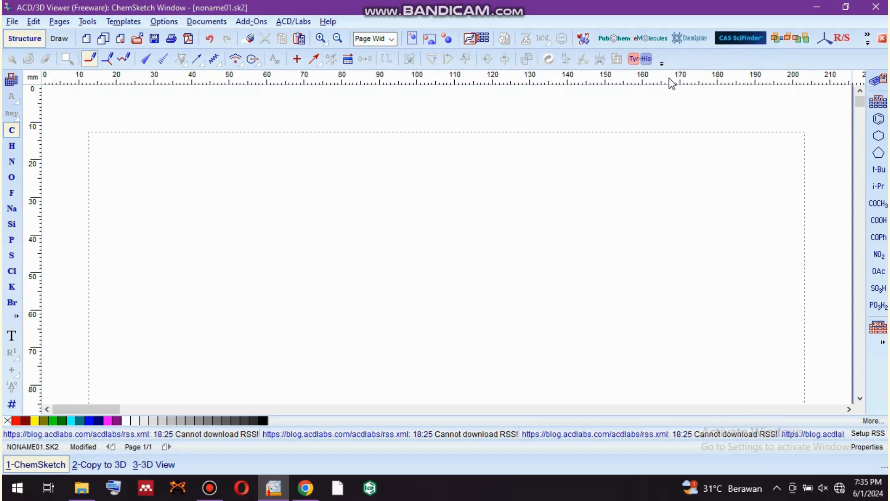
Place a carbon atom on the page and extend it with the chain tool into a six-carbon zigzag chain.
click(13, 131)
click(253, 244)
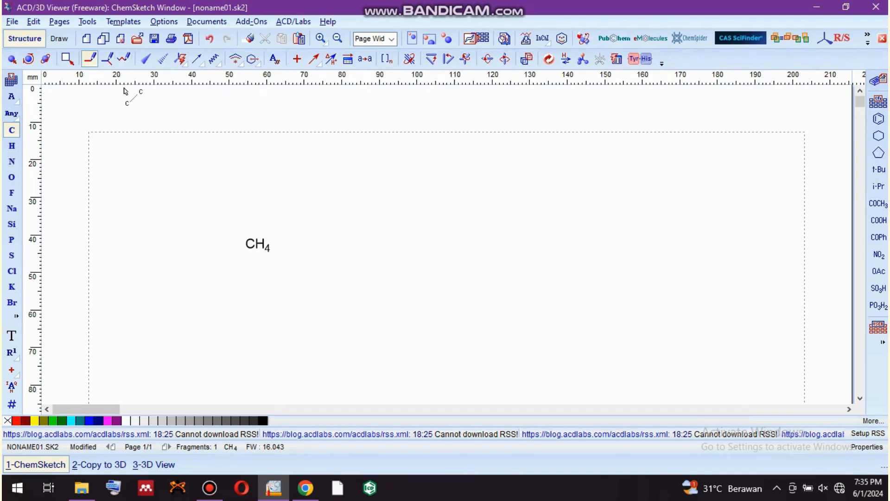
click(128, 64)
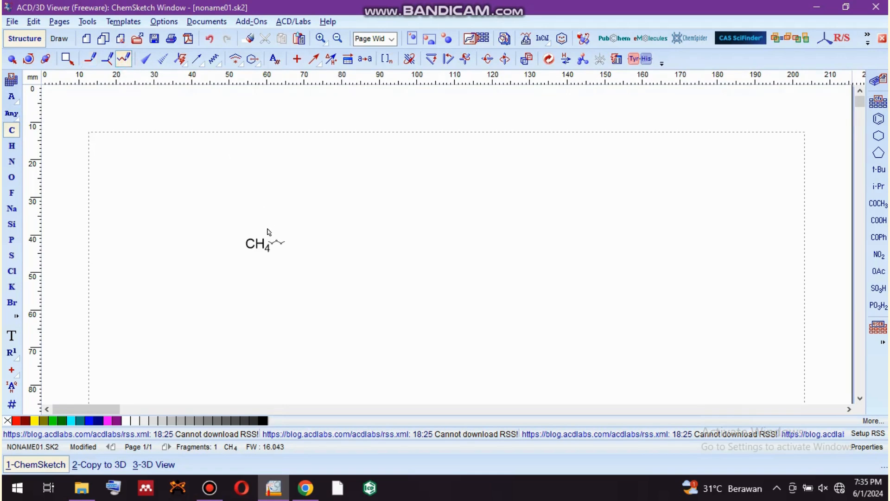
drag(263, 246, 350, 244)
drag(349, 245, 350, 245)
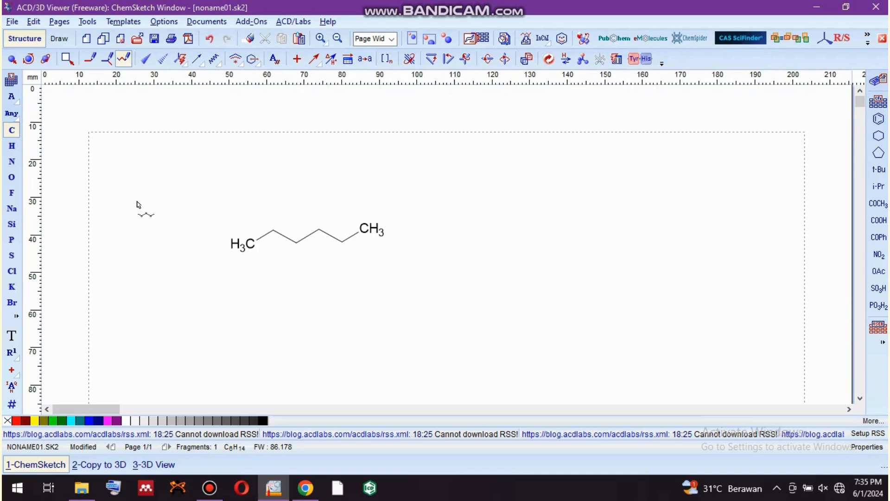
Attach NH2 groups with single bonds to the chain's left end carbon and to the carbon beside its right end.
click(12, 162)
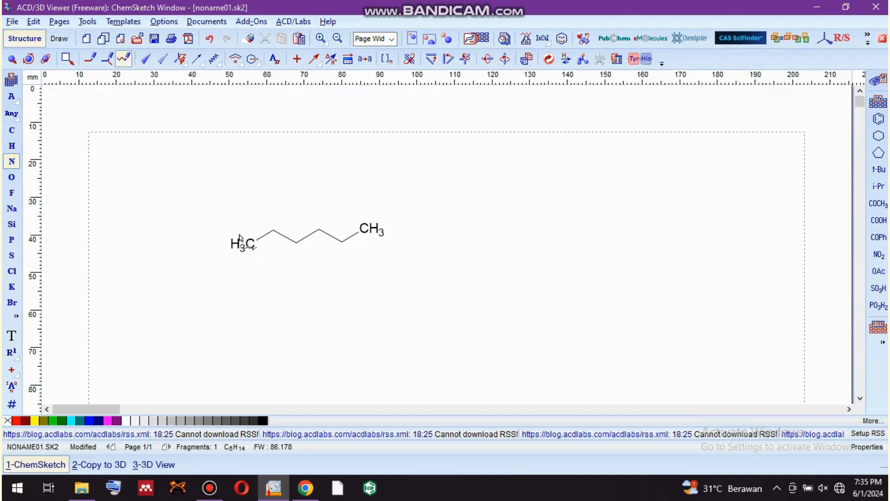
drag(242, 240, 219, 224)
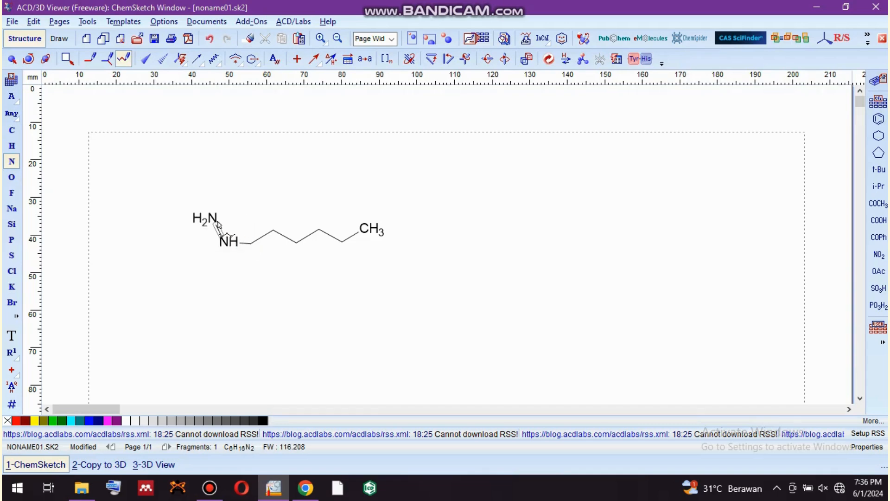
key(ctrl+z)
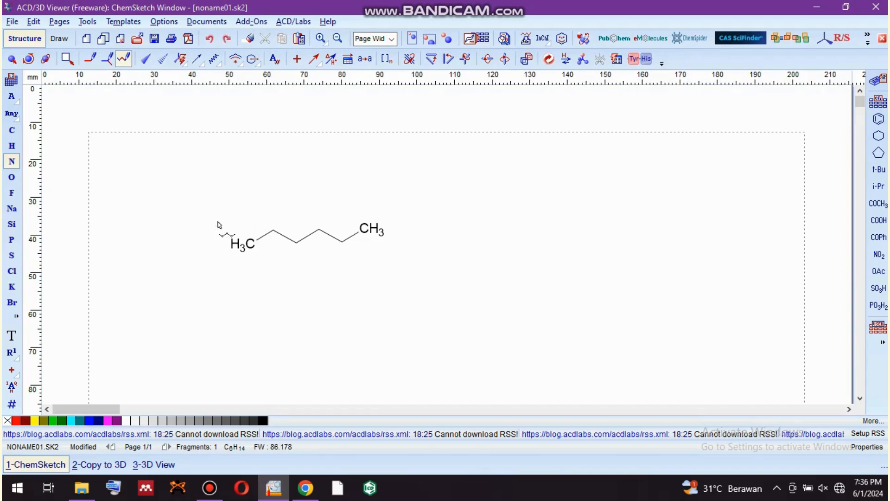
click(90, 60)
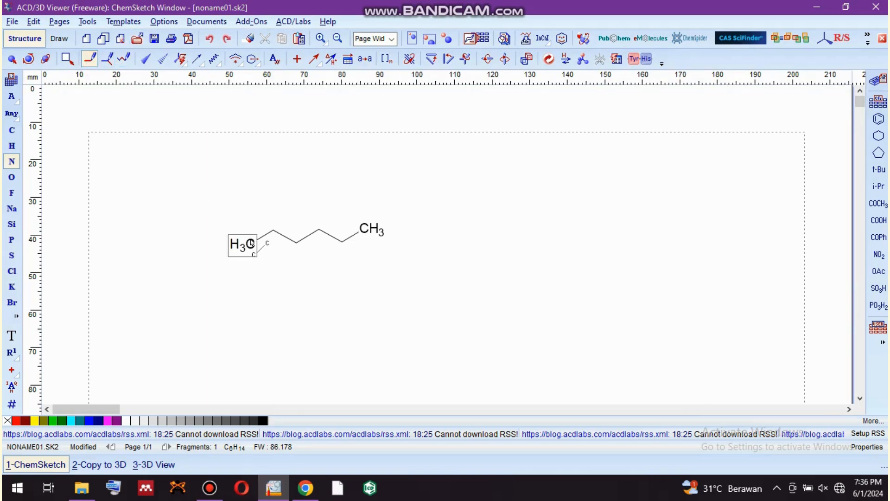
drag(235, 243, 215, 224)
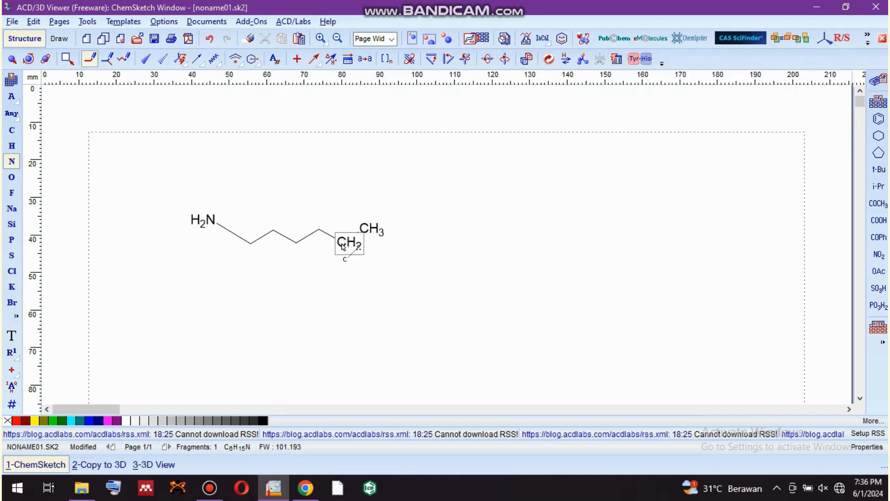
drag(343, 246, 343, 266)
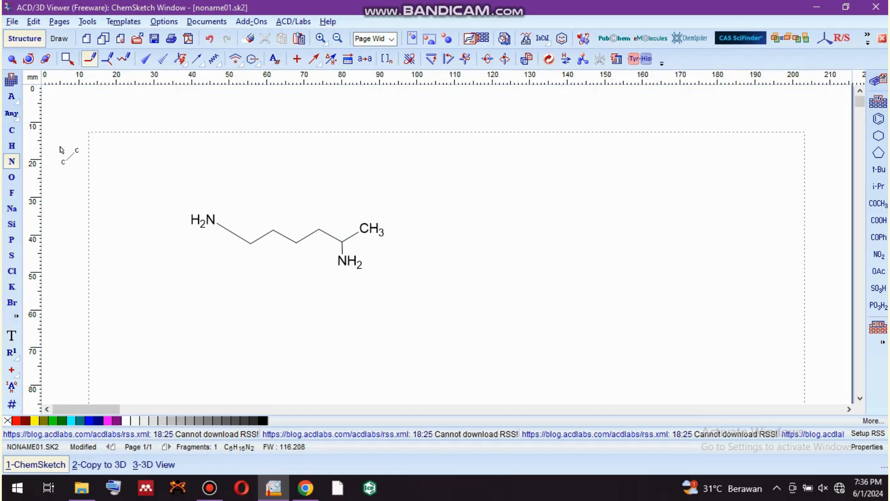
Turn the chain's right end carbon into a carboxylic acid group with one OH and one double-bonded oxygen.
click(11, 179)
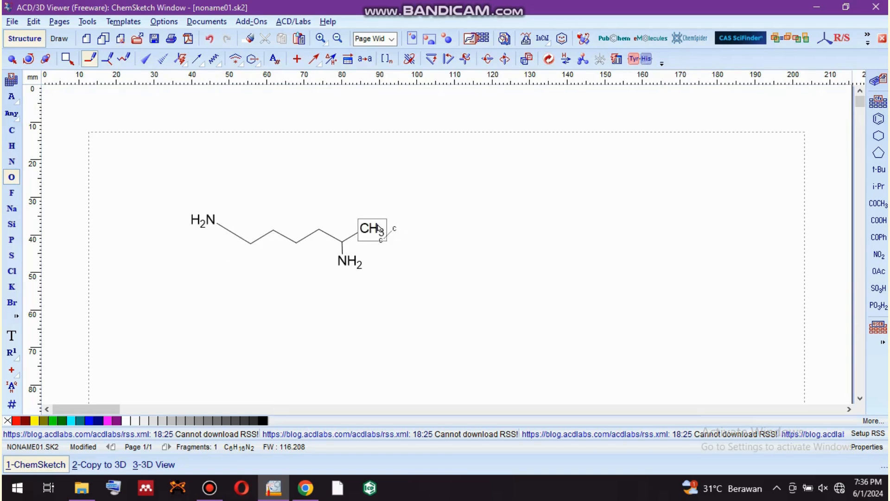
mouse_move(379, 234)
mouse_down()
mouse_move(406, 228)
mouse_move(364, 200)
mouse_up()
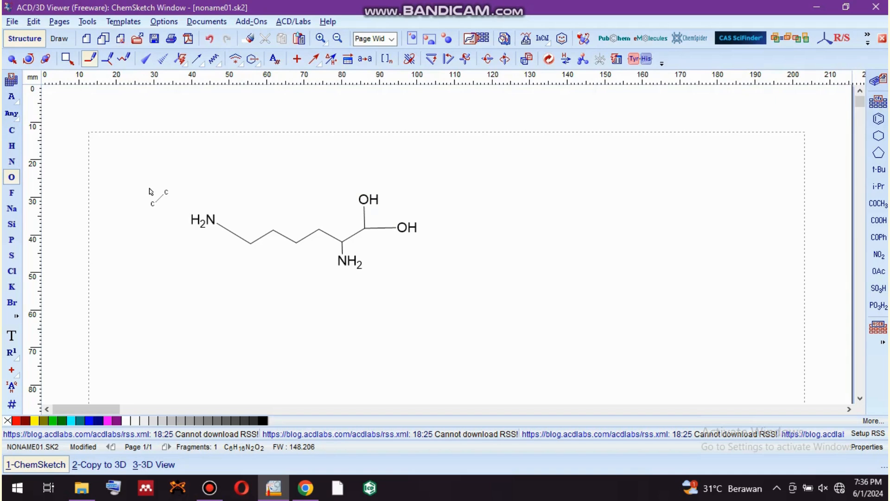
click(365, 216)
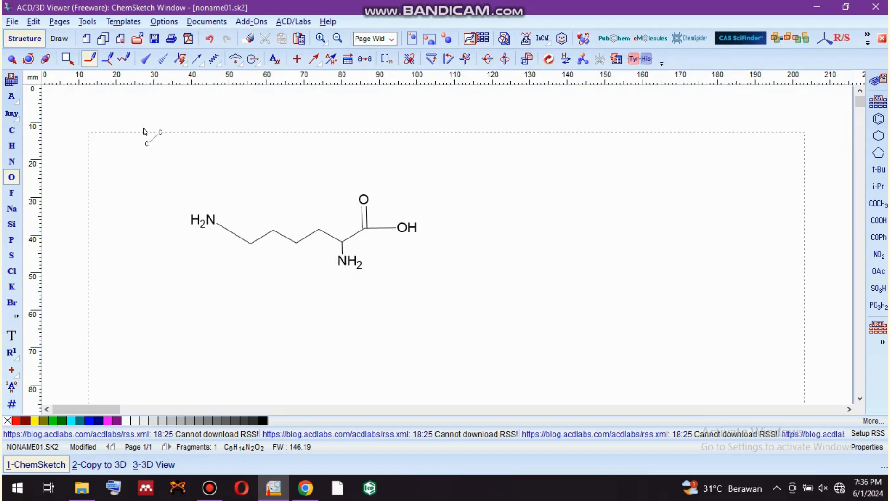
Show all carbons on the whole molecule, turn off automatic size calculation and apply these structure properties.
click(8, 61)
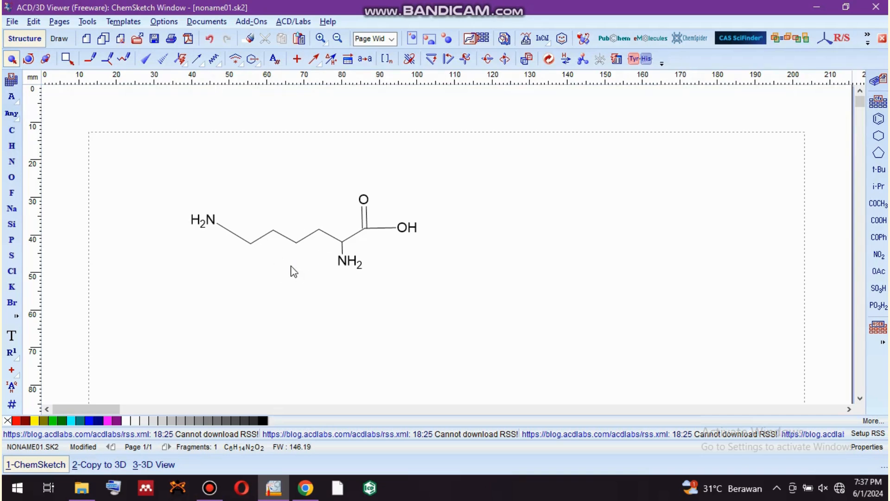
click(278, 253)
double_click(279, 253)
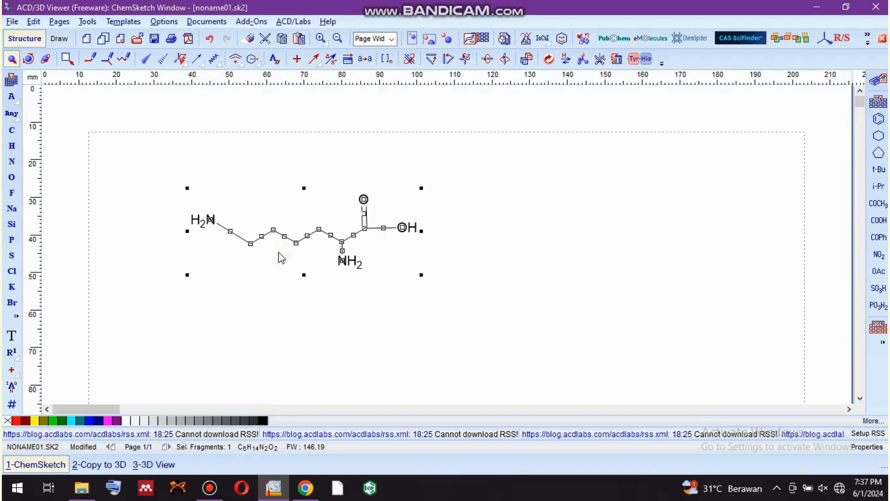
click(88, 21)
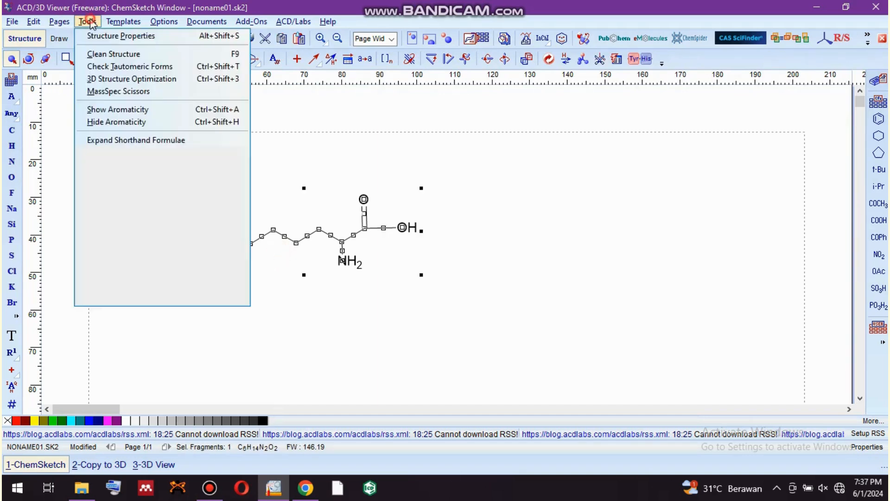
mouse_move(123, 22)
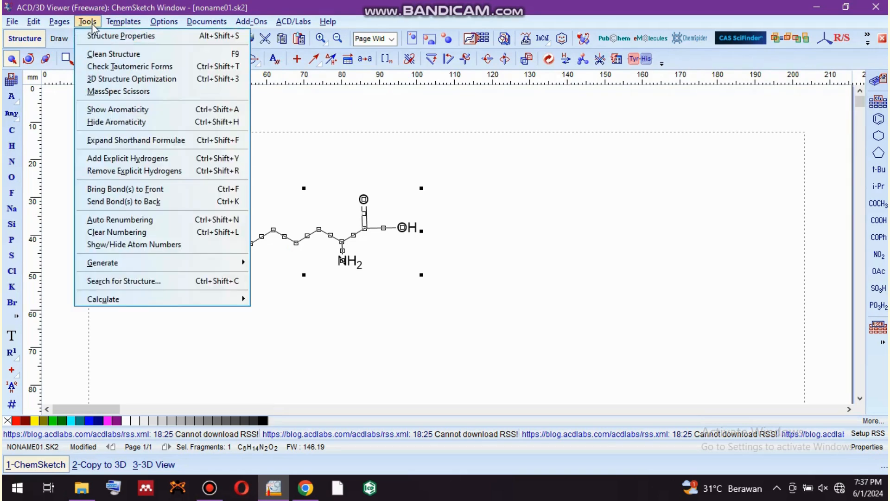
click(96, 36)
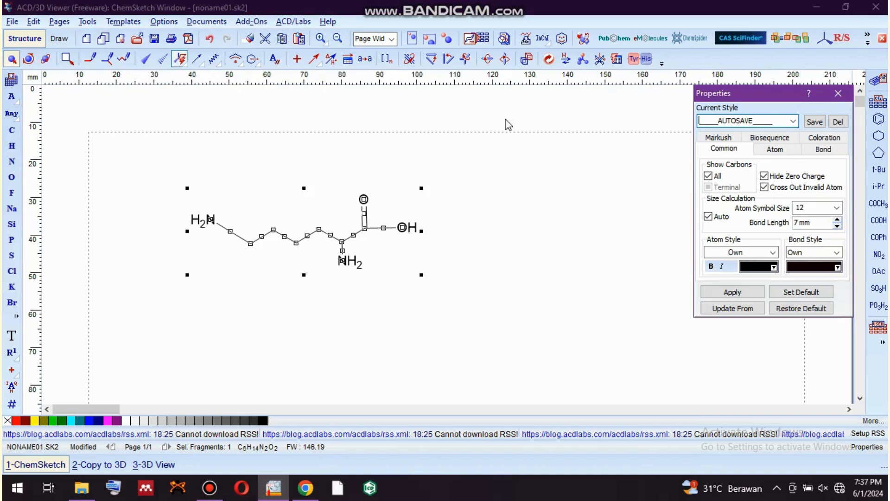
click(708, 176)
click(708, 176)
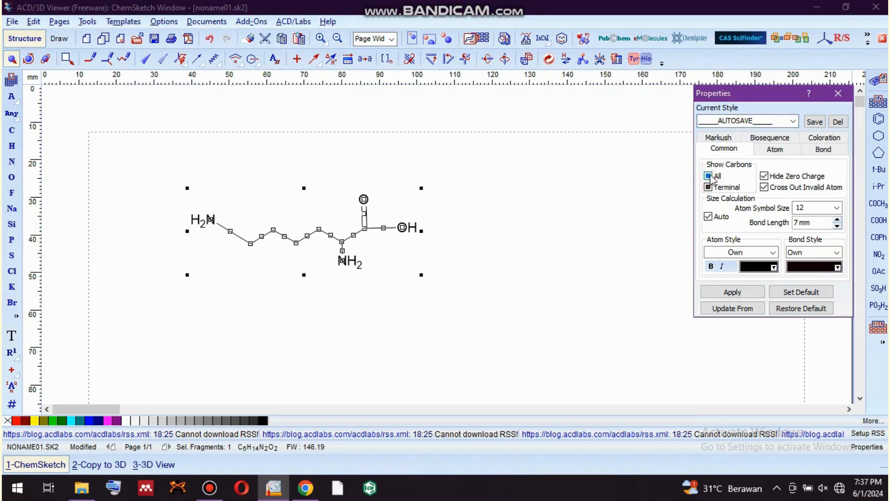
click(707, 176)
click(707, 216)
click(729, 292)
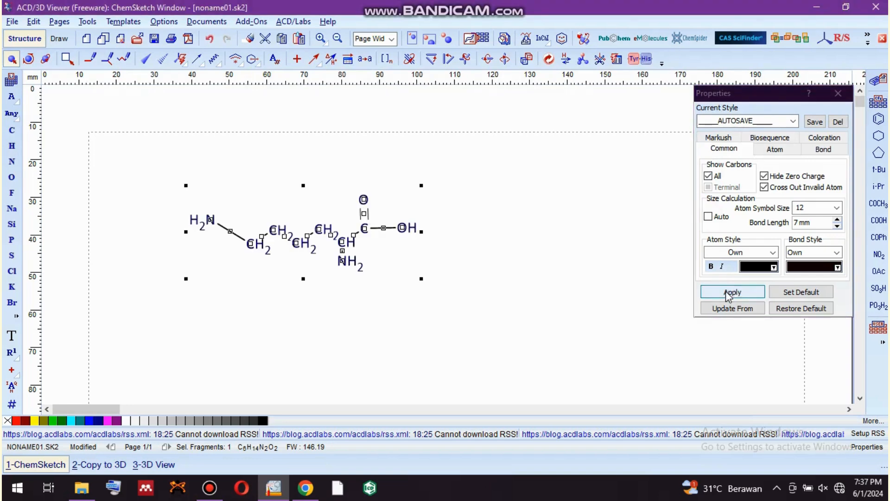
Set the bond length of the whole molecule to 15 mm and apply it.
click(502, 306)
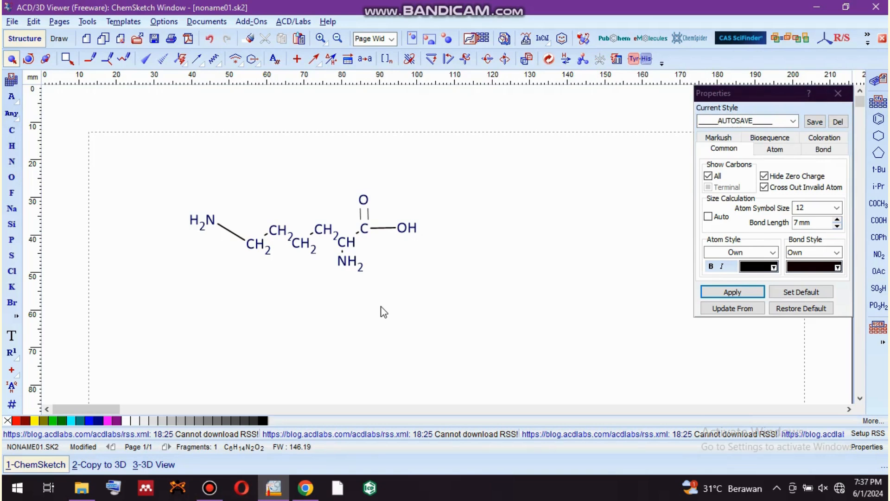
click(293, 262)
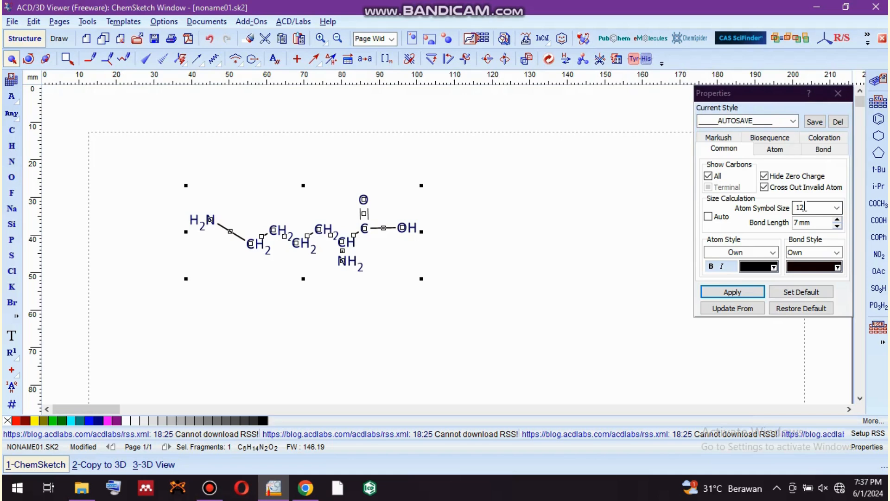
click(800, 226)
key(BackSpace)
text(15)
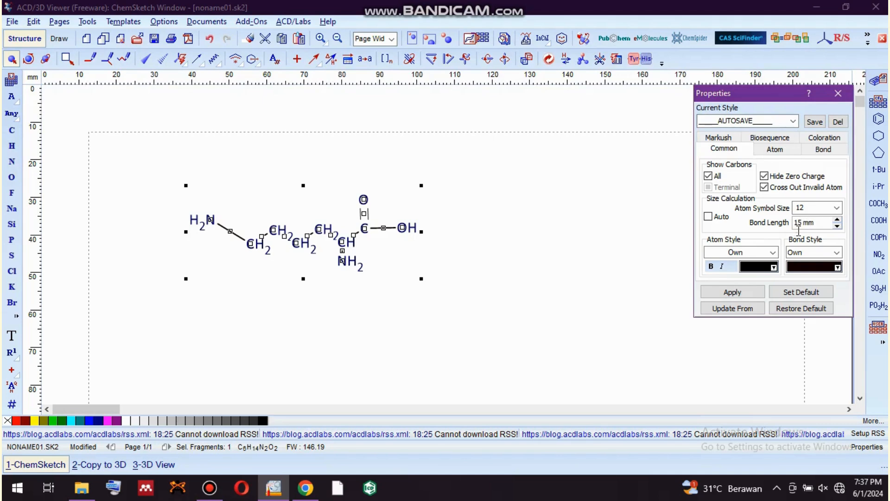
click(741, 293)
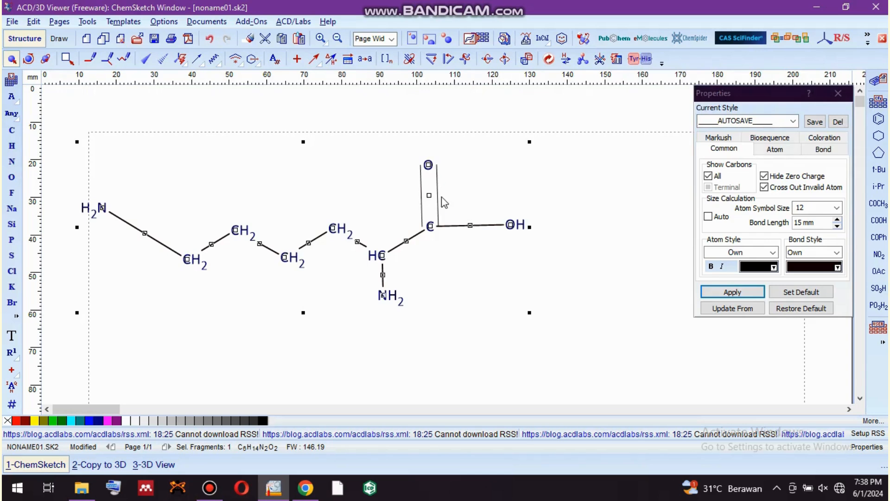
Set the spacing between the lines of the molecule's double bond to 2 mm and apply it.
click(824, 150)
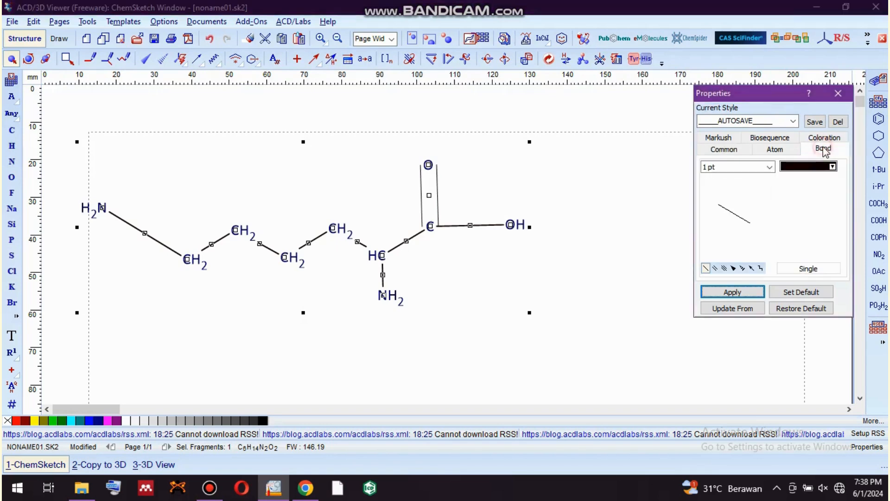
click(714, 268)
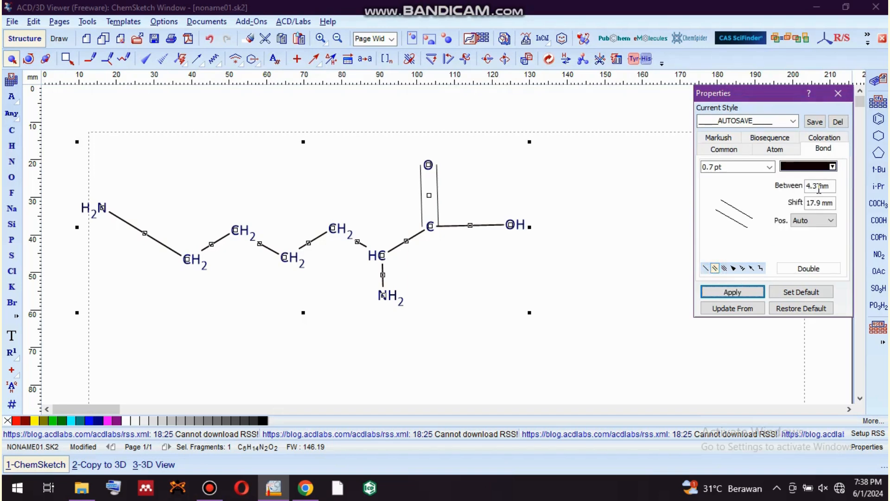
double_click(814, 185)
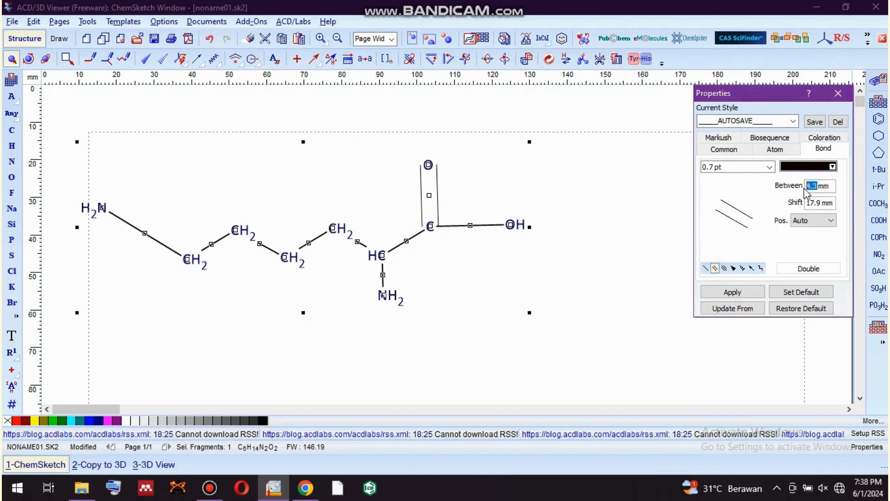
text(2)
click(741, 292)
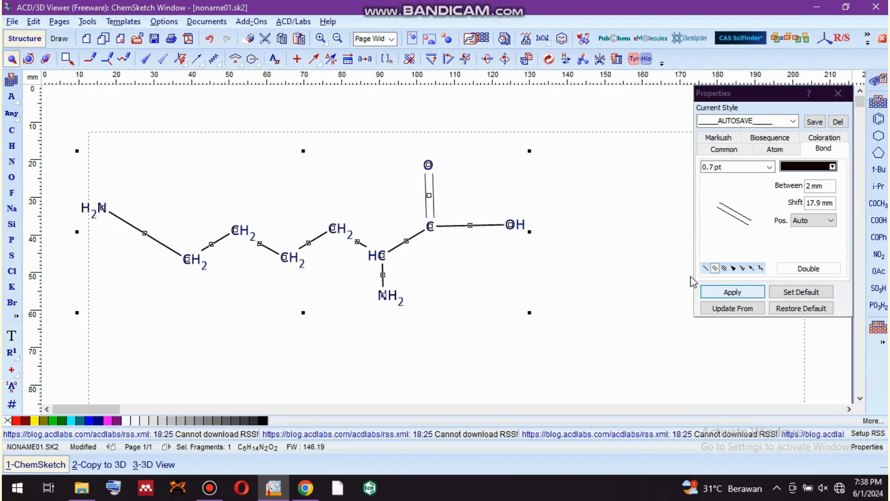
click(741, 293)
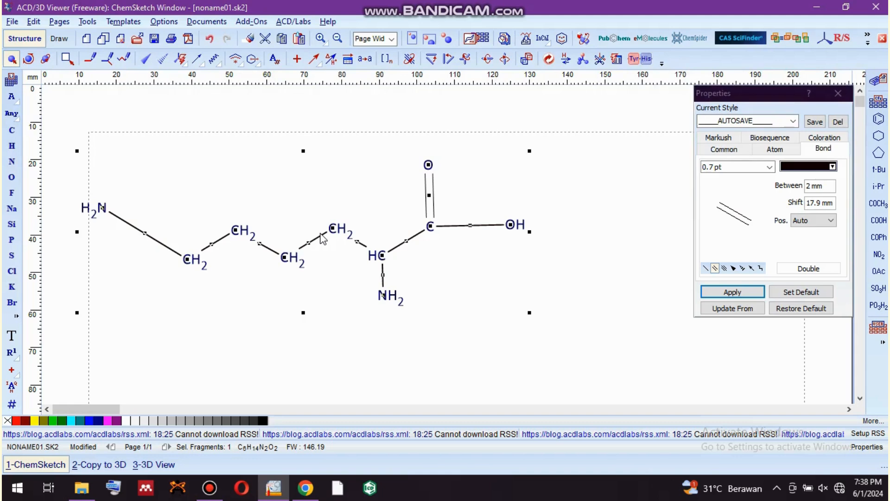
Clean the molecule's structure, then enlarge it slightly and reposition it near the middle of the visible page, closing the structure properties.
click(84, 22)
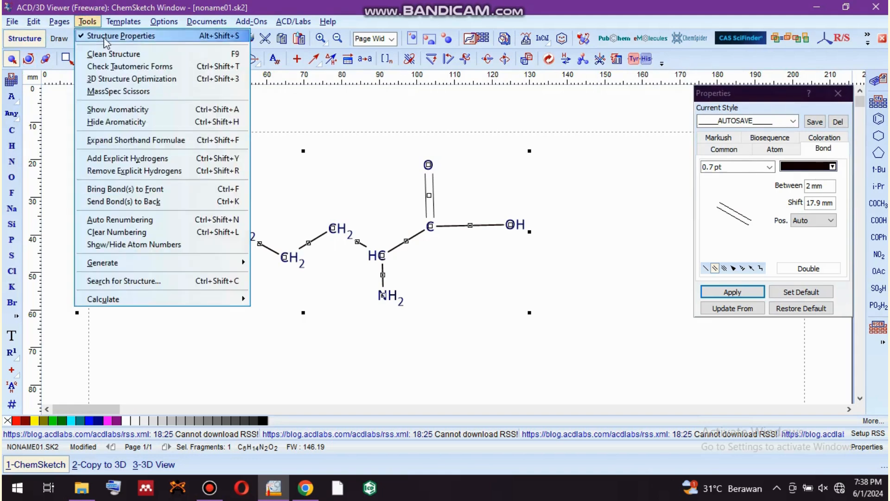
click(111, 53)
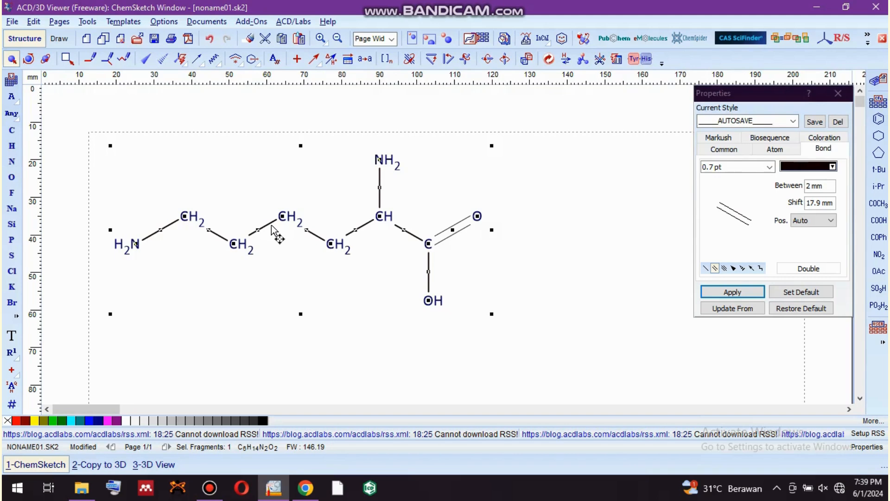
mouse_move(274, 230)
mouse_down()
mouse_move(383, 282)
mouse_move(392, 295)
mouse_move(384, 299)
mouse_up()
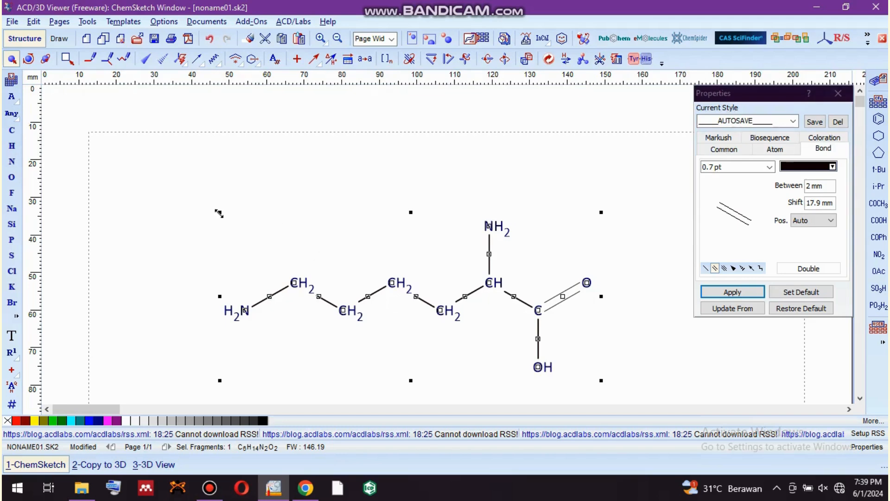
drag(219, 213, 182, 174)
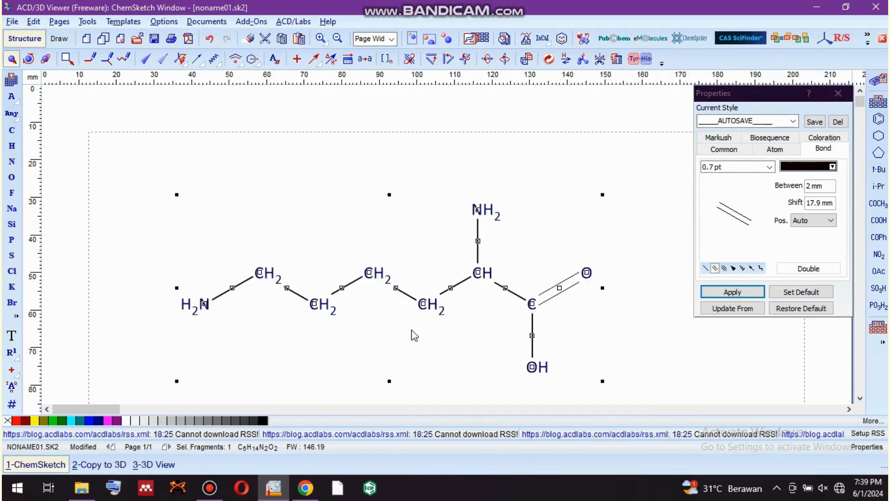
drag(446, 298, 460, 285)
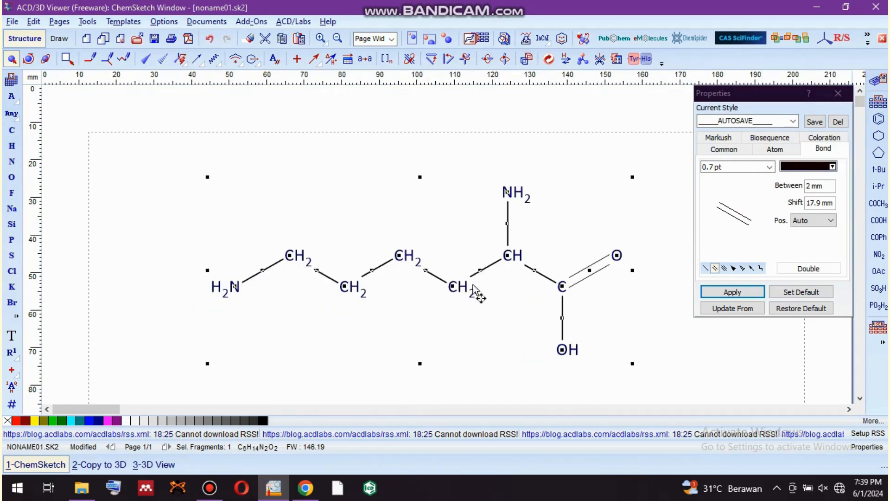
click(839, 94)
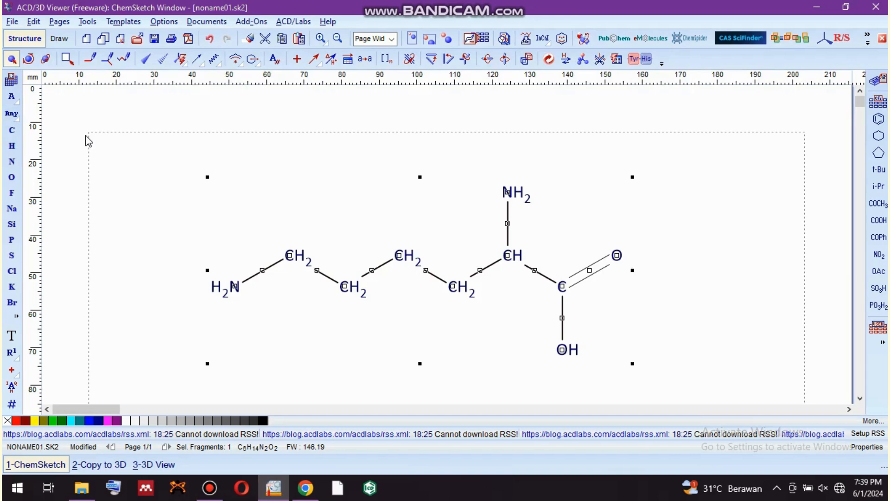
Number the molecule's atoms with Auto Renumbering and add explicit hydrogens to it.
click(86, 23)
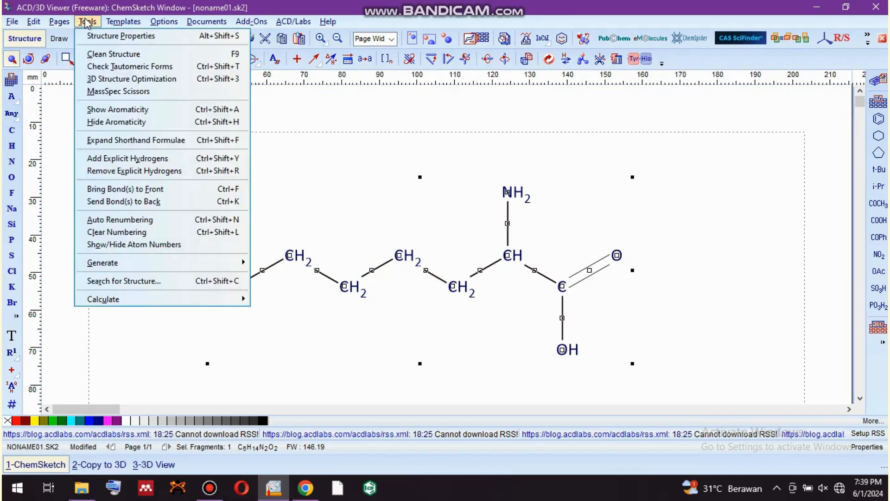
click(146, 222)
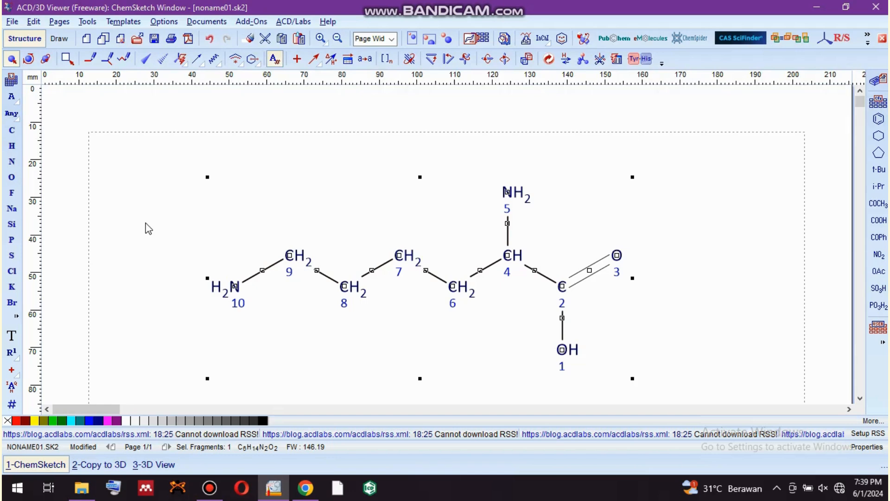
click(86, 21)
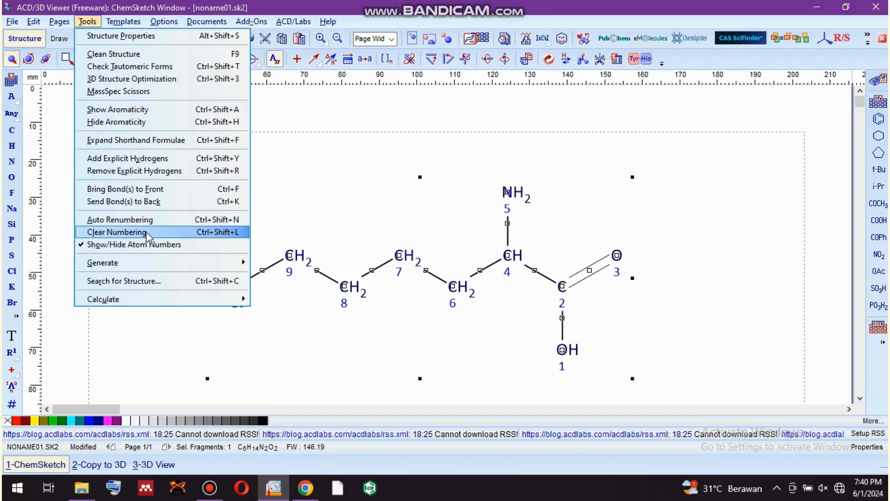
click(171, 159)
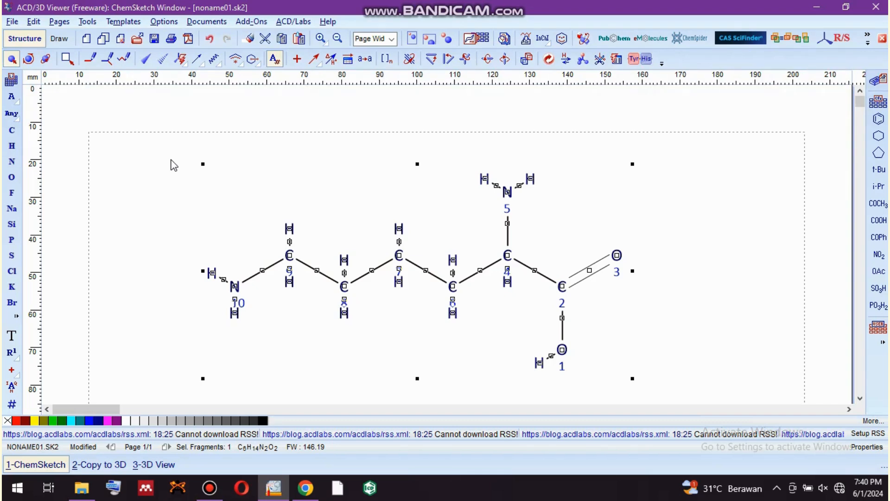
click(165, 335)
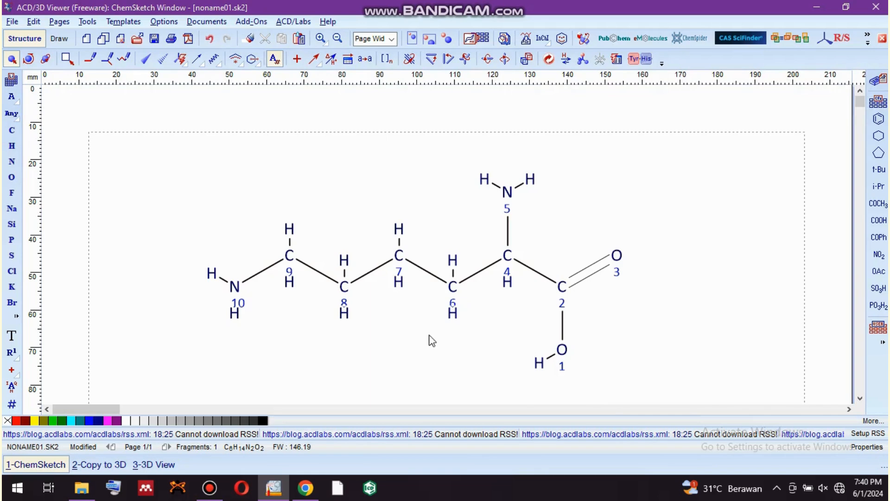
Open the structure properties for the whole molecule and set the atom color to dark air force blue (0,16,64).
click(420, 316)
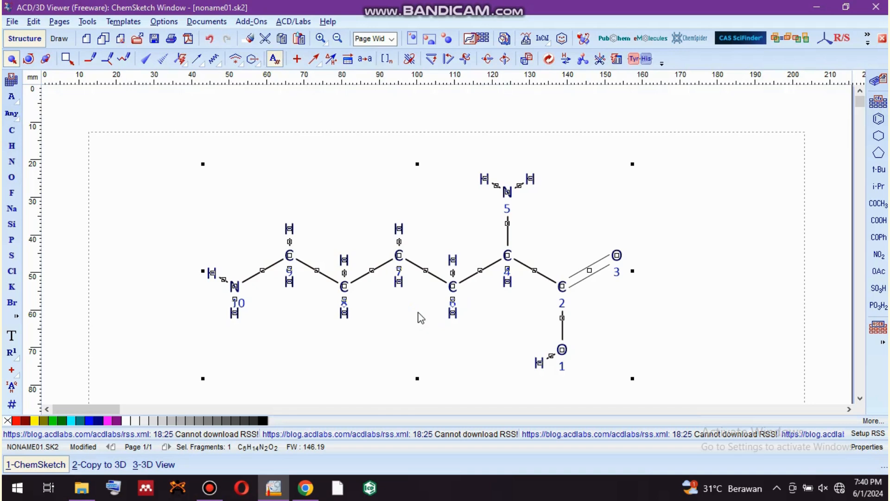
click(79, 20)
click(89, 24)
click(88, 24)
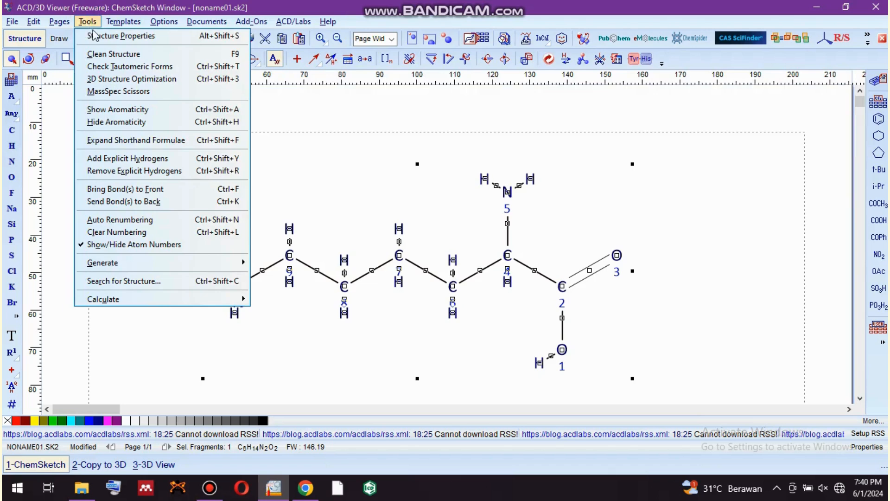
click(96, 37)
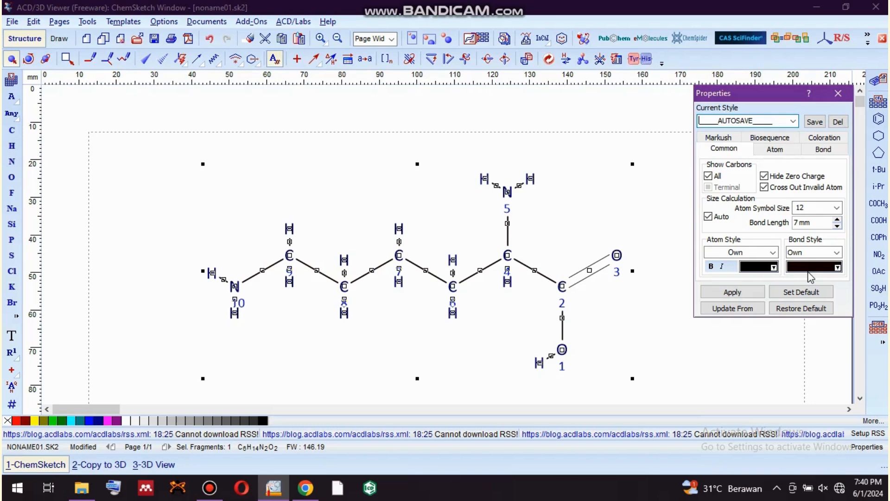
click(774, 268)
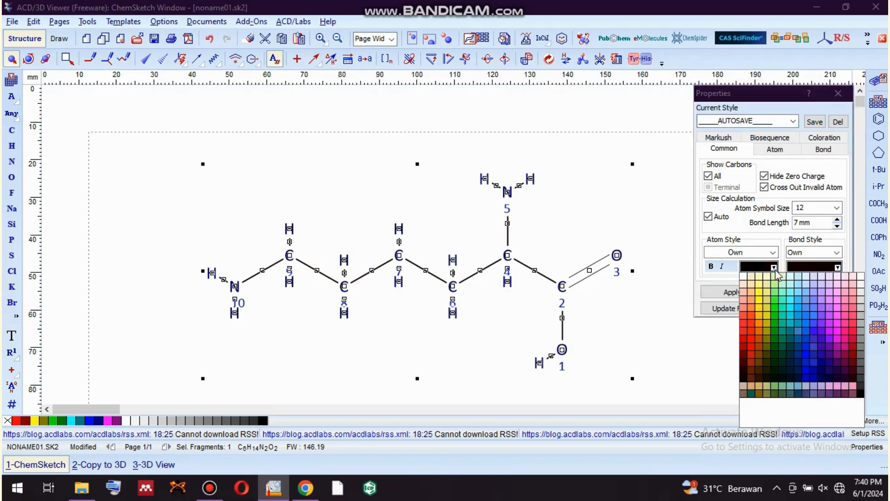
click(799, 374)
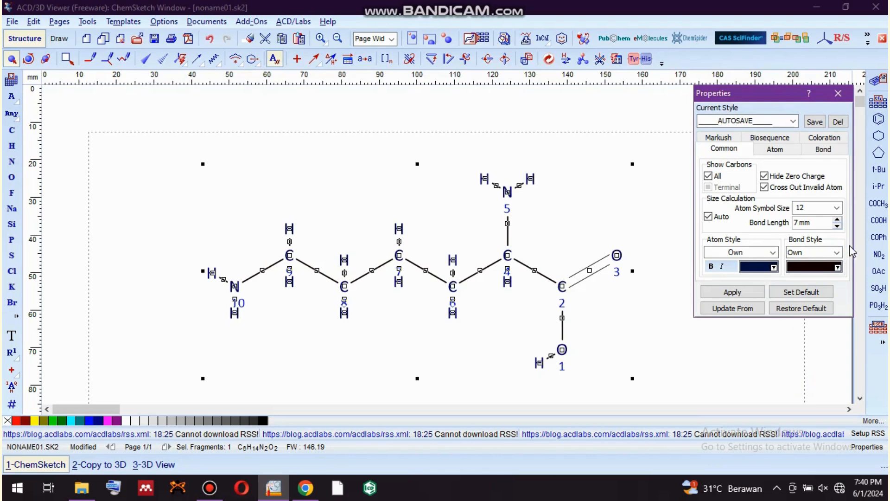
Turn off automatic size calculation, set the bond style to 1.7 pt and apply the properties to the molecule.
click(837, 253)
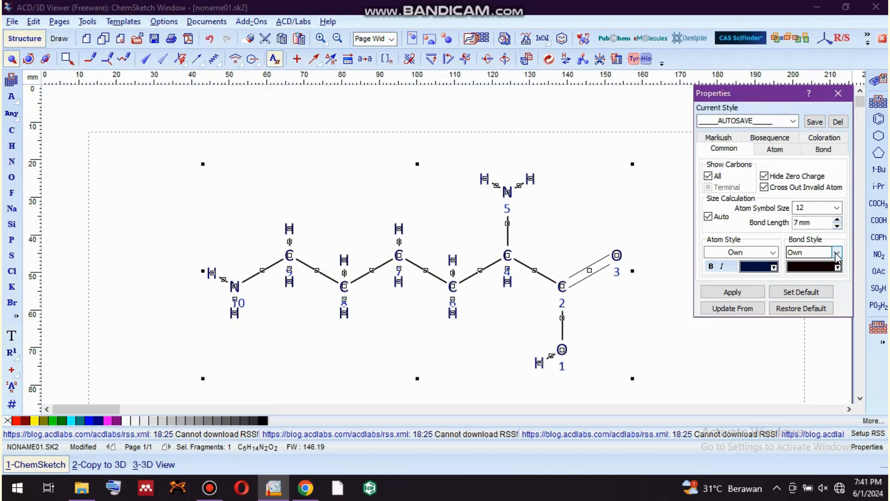
click(708, 216)
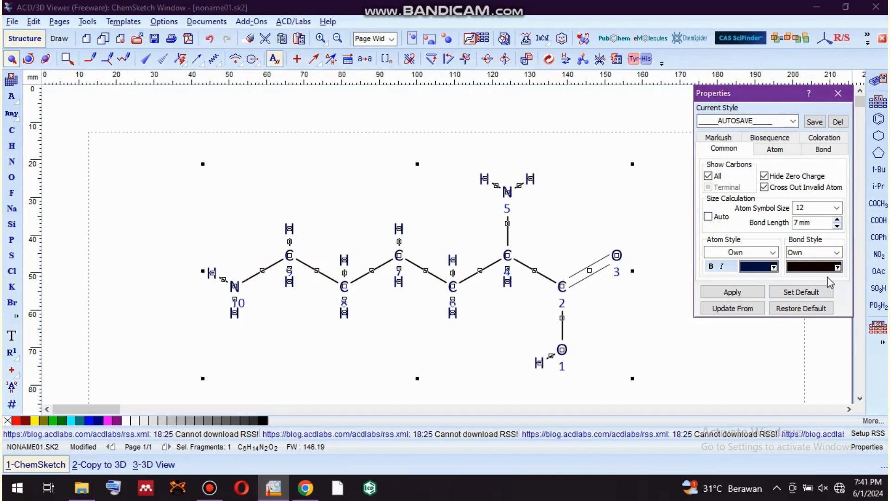
click(836, 252)
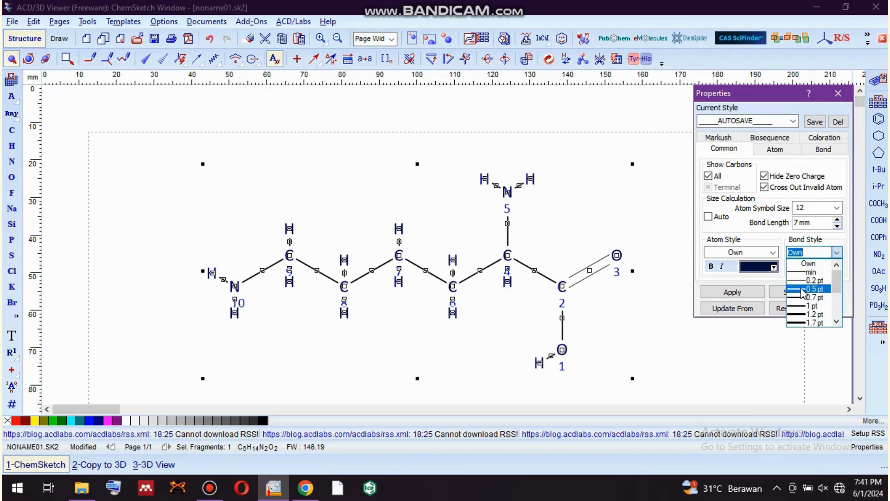
click(801, 289)
click(835, 253)
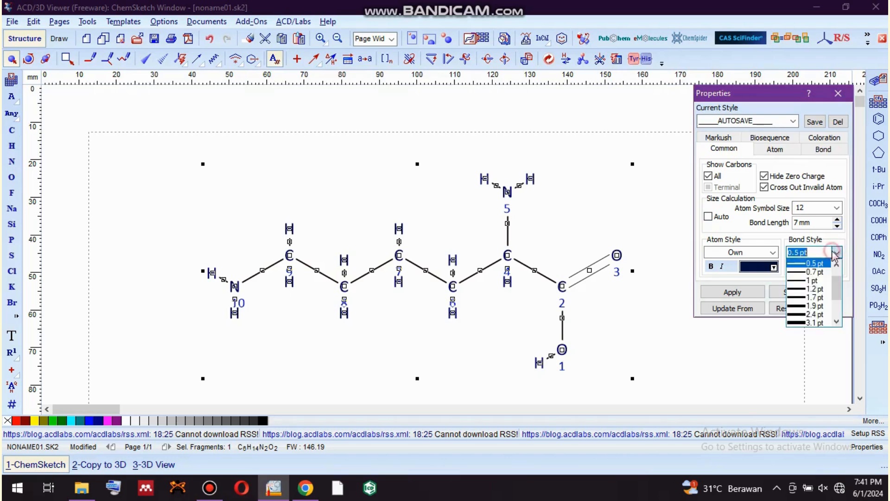
click(798, 298)
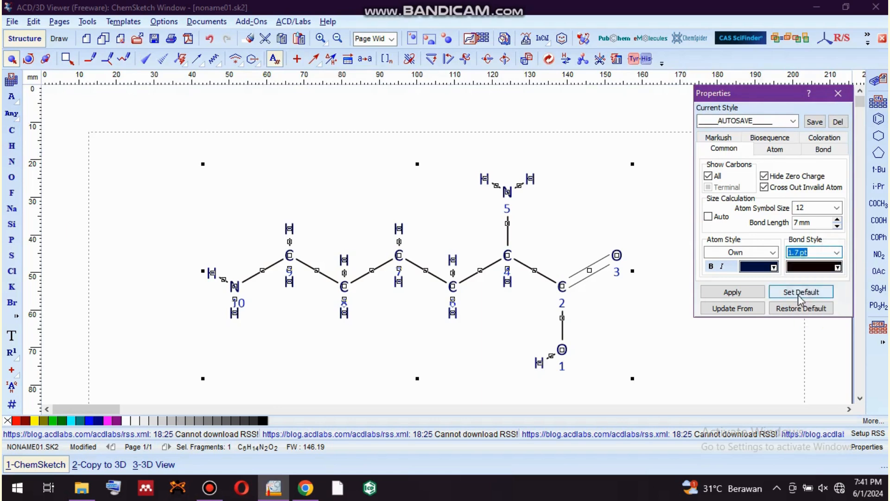
click(736, 292)
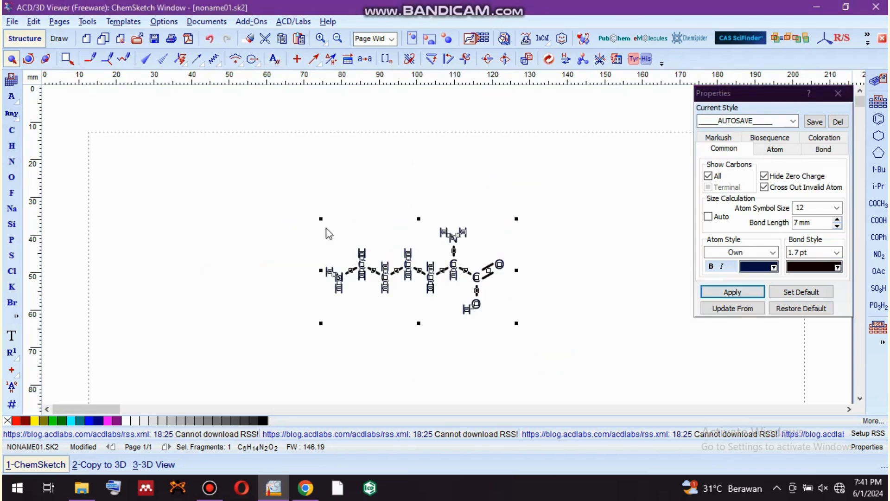
Enlarge the whole molecule proportionally to about 90 mm wide and clear the selection.
drag(320, 217, 189, 152)
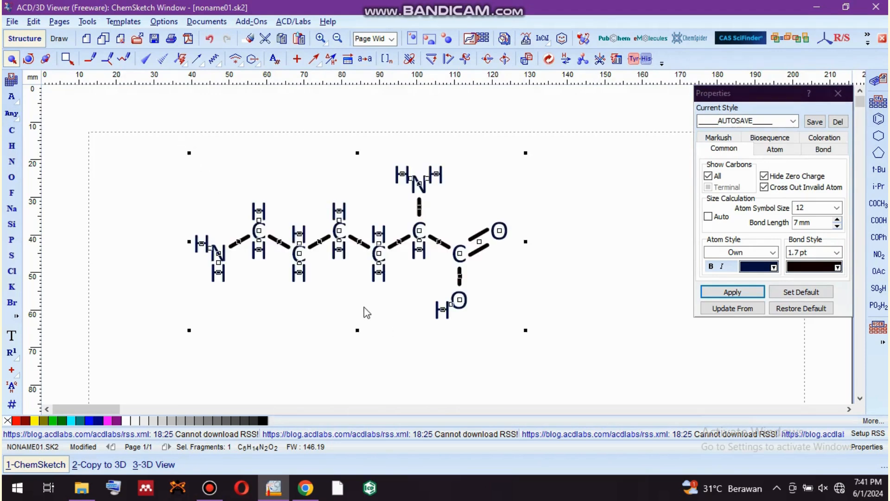
drag(347, 307, 396, 317)
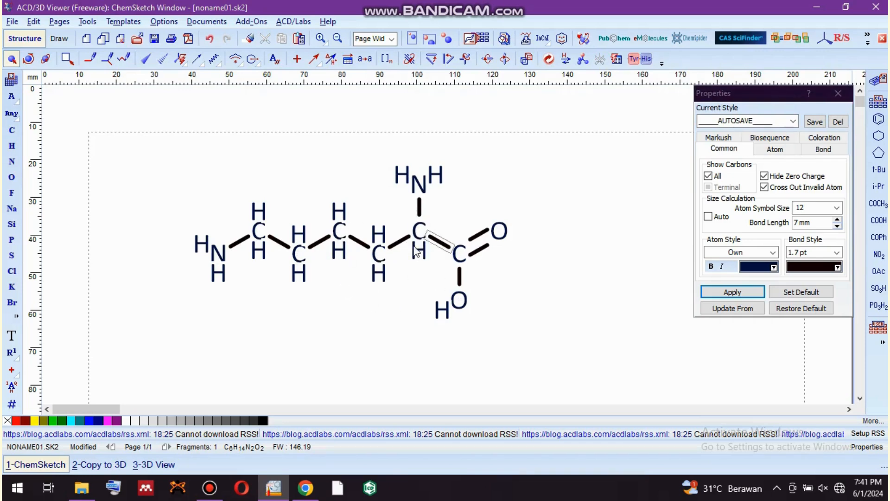
Select the whole molecule and set its bond length to 14 mm.
key(ctrl+a)
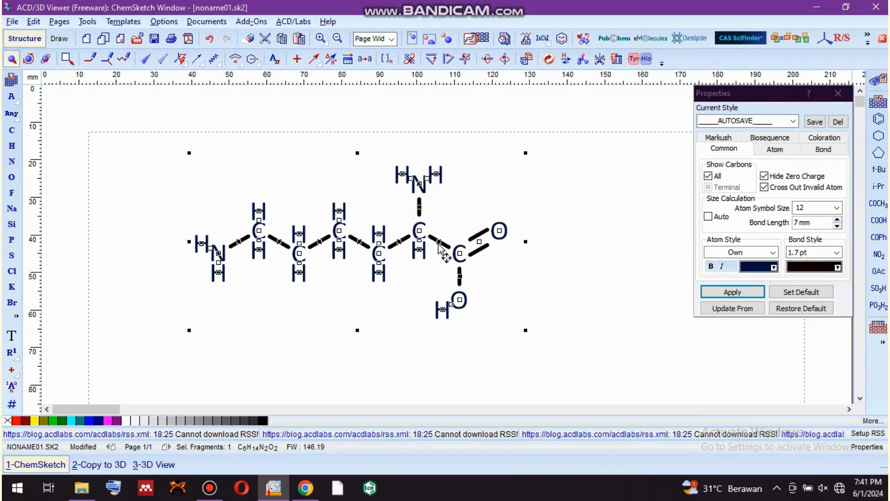
click(837, 220)
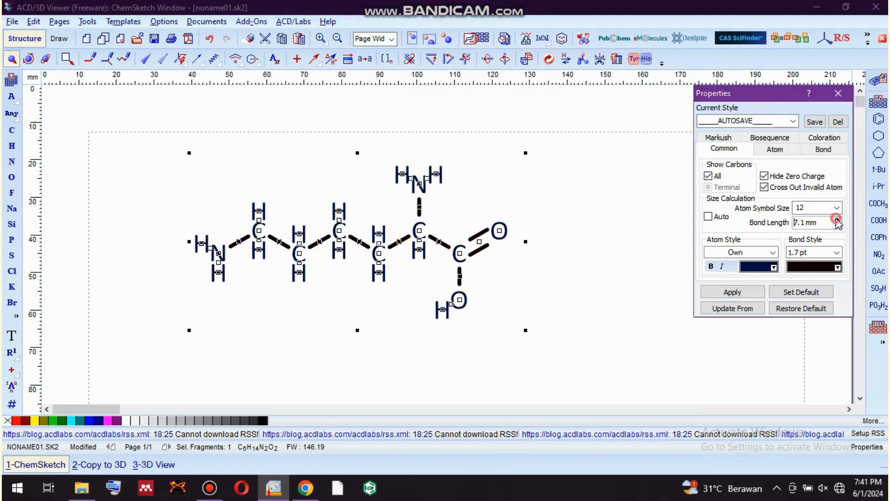
drag(810, 223, 794, 223)
text(14)
Set the spacing between double-bond lines to 2 mm, apply the properties to the molecule and close the properties.
click(822, 149)
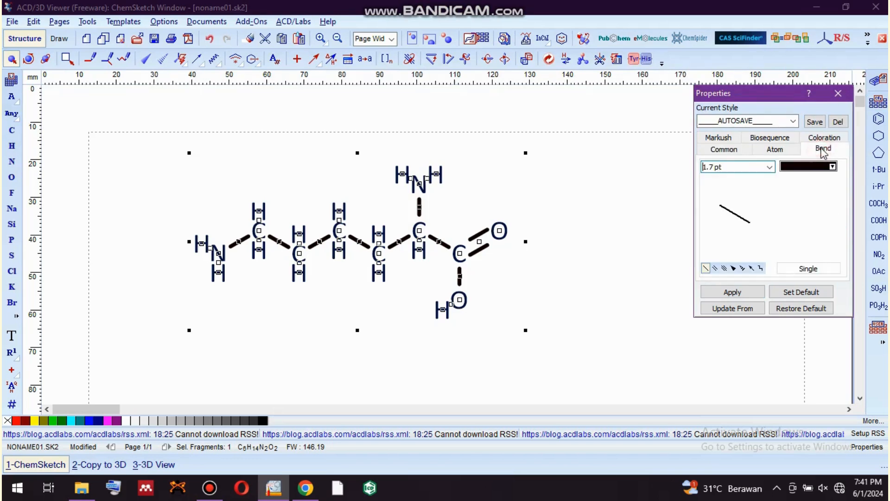
click(714, 268)
double_click(809, 185)
text(2)
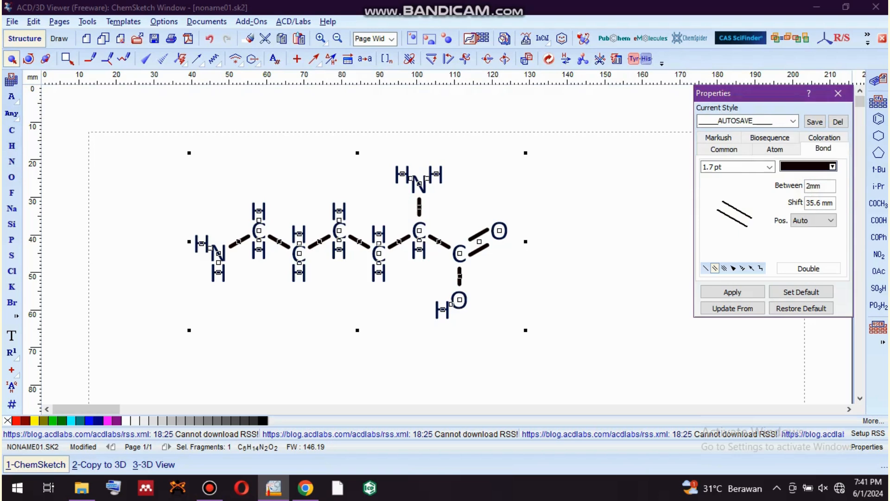
click(736, 292)
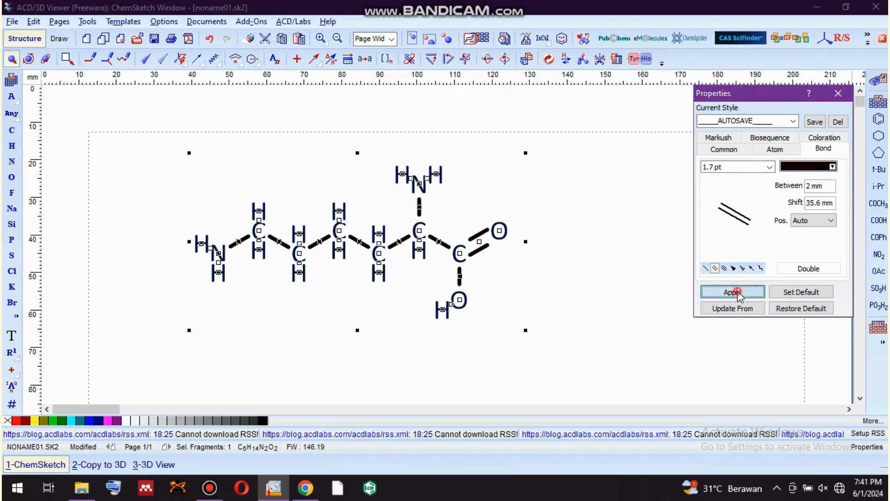
click(619, 246)
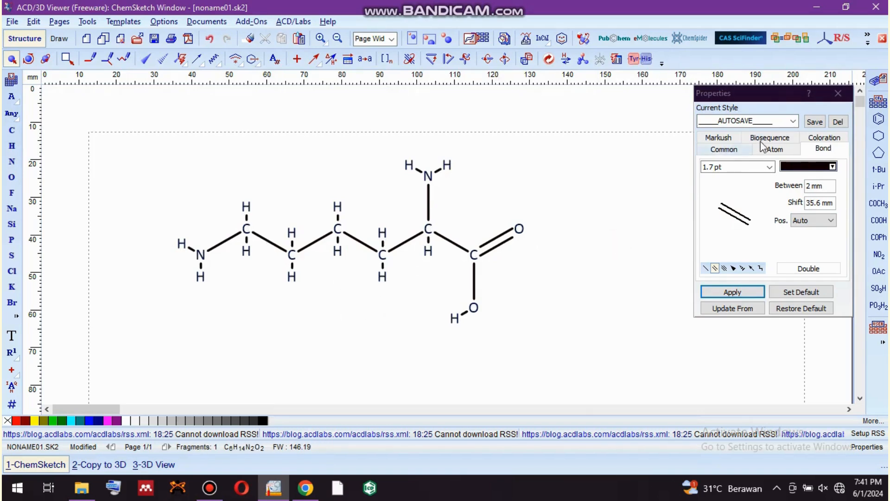
click(838, 93)
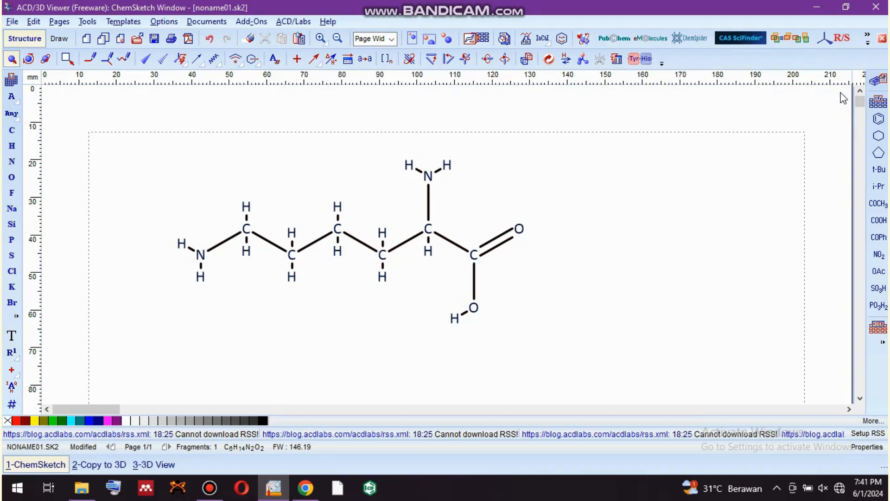
Select the whole lysine molecule and open it in the 3D Viewer.
click(405, 296)
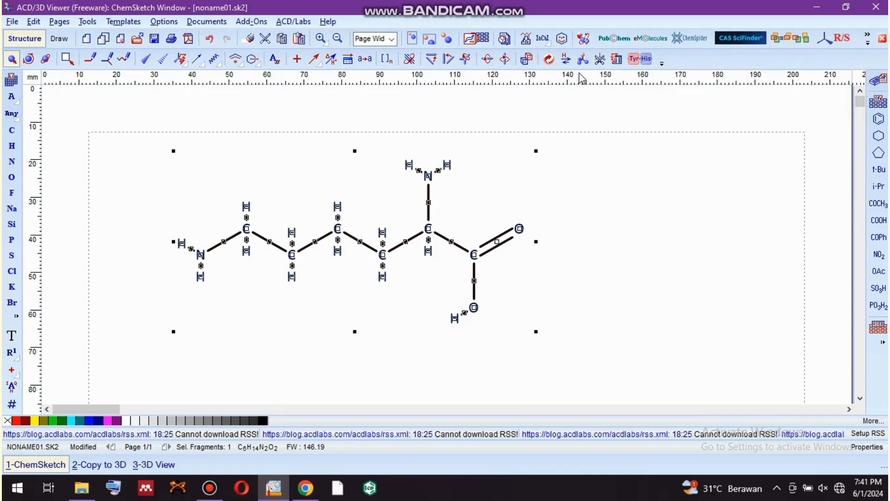
click(583, 41)
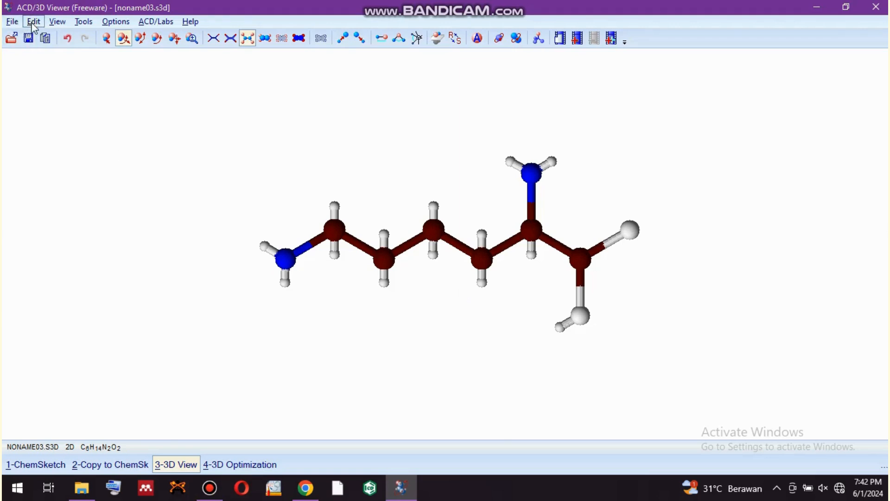
click(13, 23)
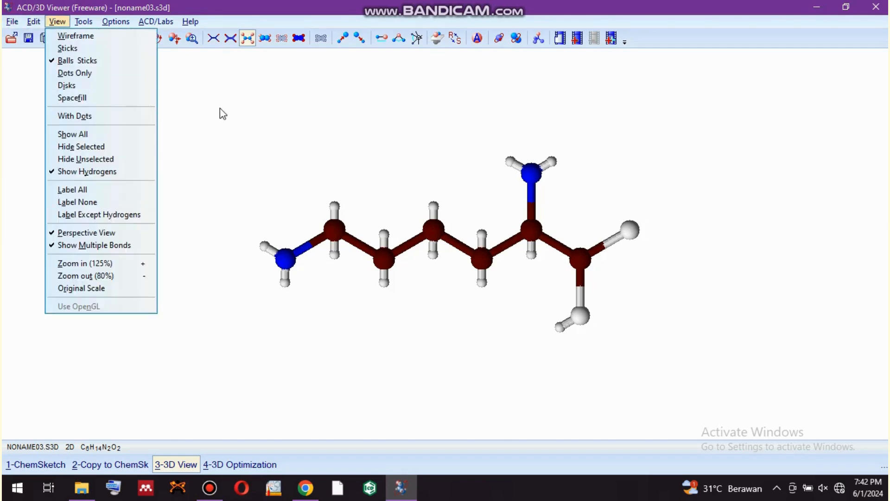
click(479, 48)
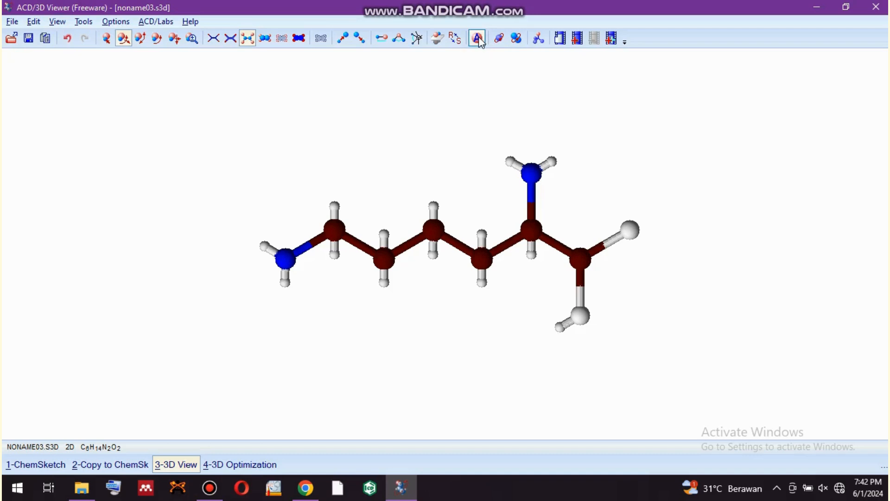
Open the color settings of the 3D view and choose Silver as the background color.
click(479, 40)
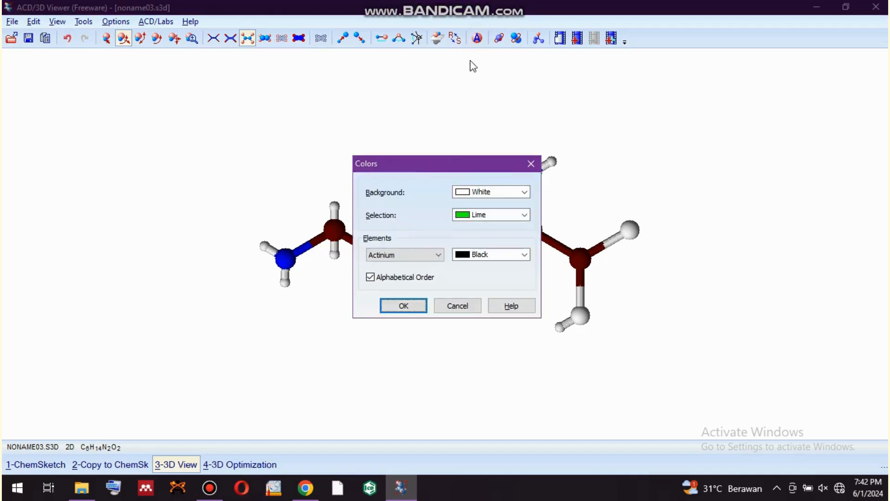
mouse_move(434, 159)
mouse_down()
mouse_move(723, 114)
mouse_move(736, 88)
mouse_up()
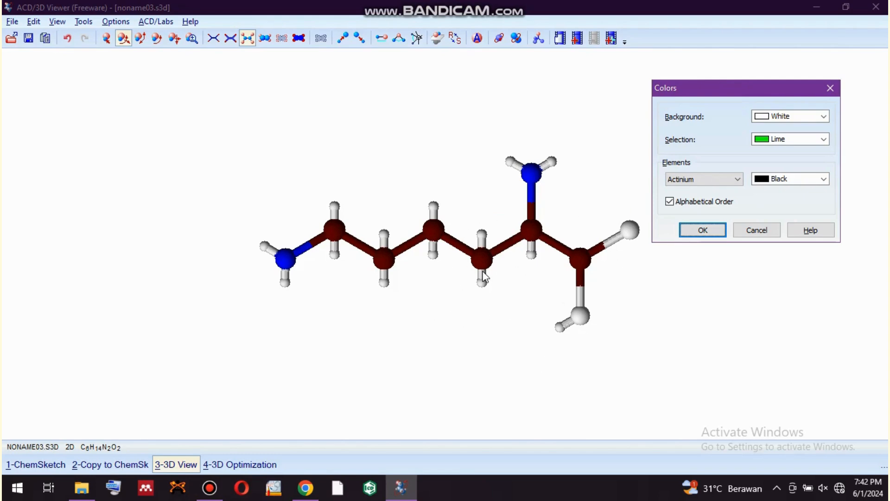
click(824, 117)
drag(823, 154, 822, 182)
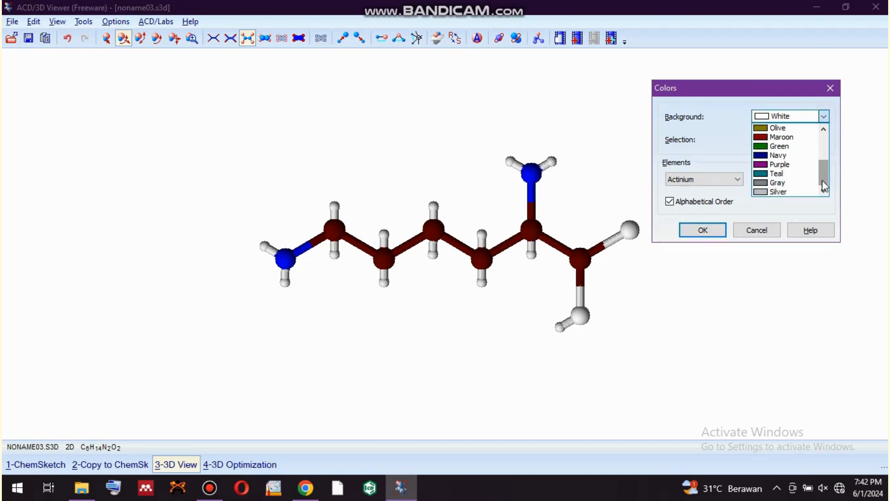
click(799, 191)
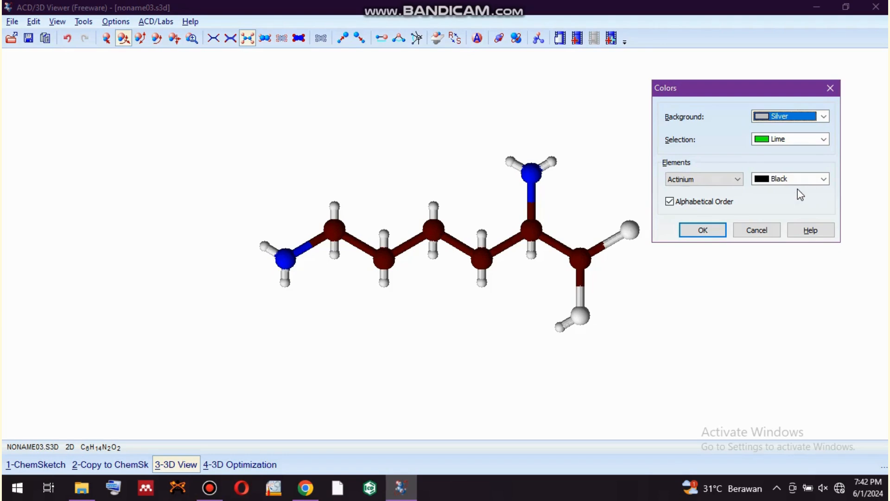
Set the element color of Carbon to Teal.
click(740, 182)
drag(739, 203, 733, 212)
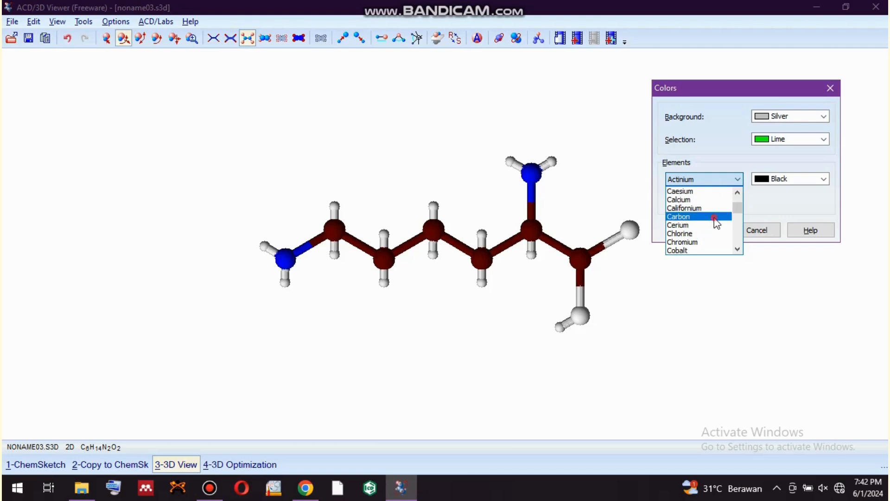
click(713, 217)
click(823, 179)
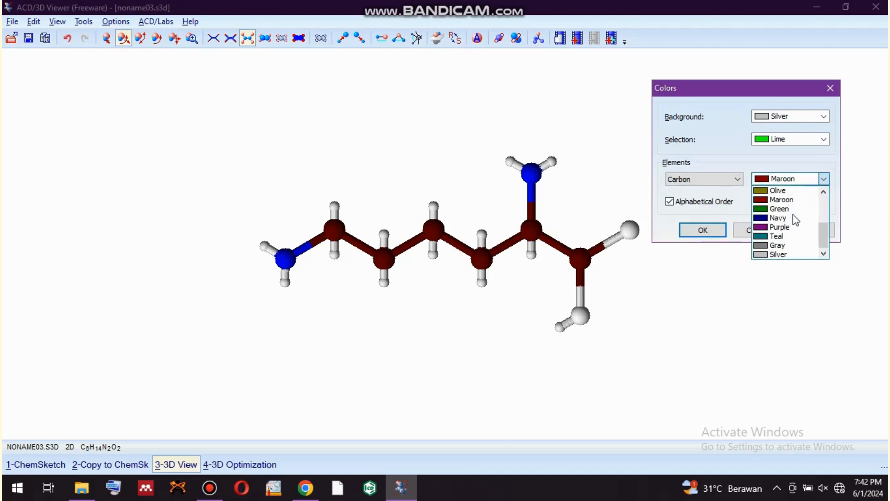
click(781, 236)
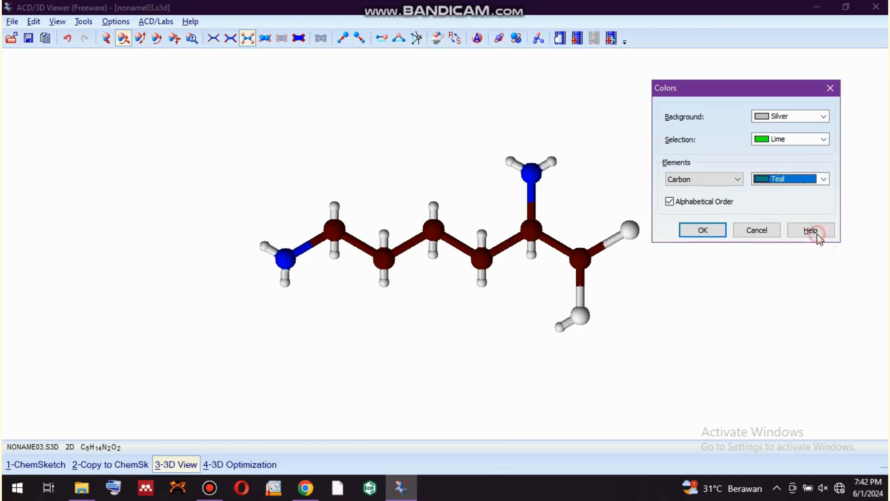
Set the element color of Hydrogen to Yellow and confirm the color settings.
click(825, 180)
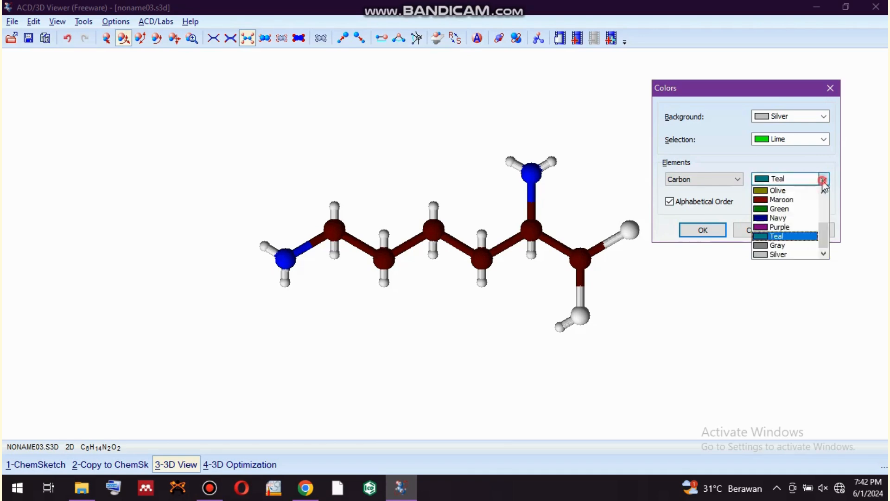
click(739, 181)
click(737, 179)
drag(735, 202, 736, 213)
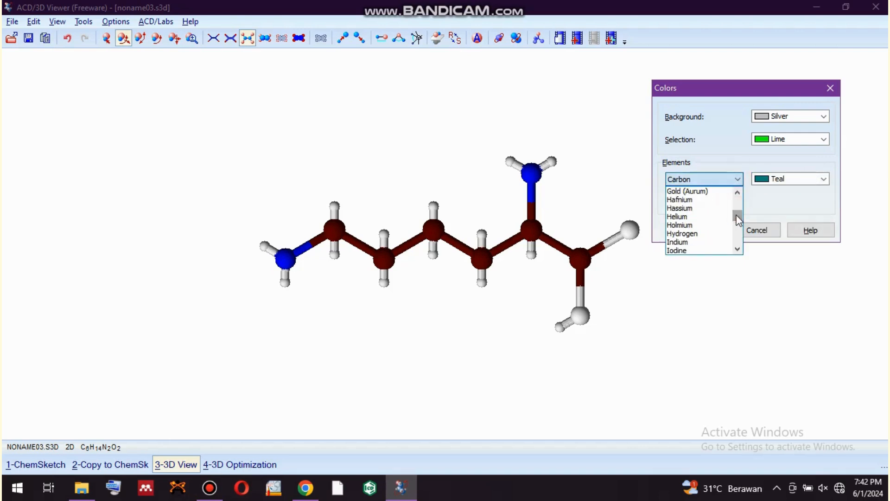
click(709, 235)
click(824, 179)
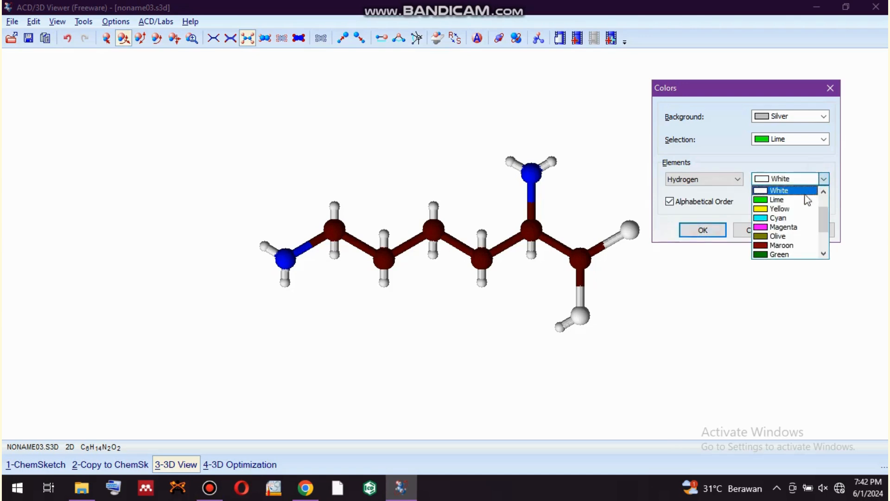
click(800, 209)
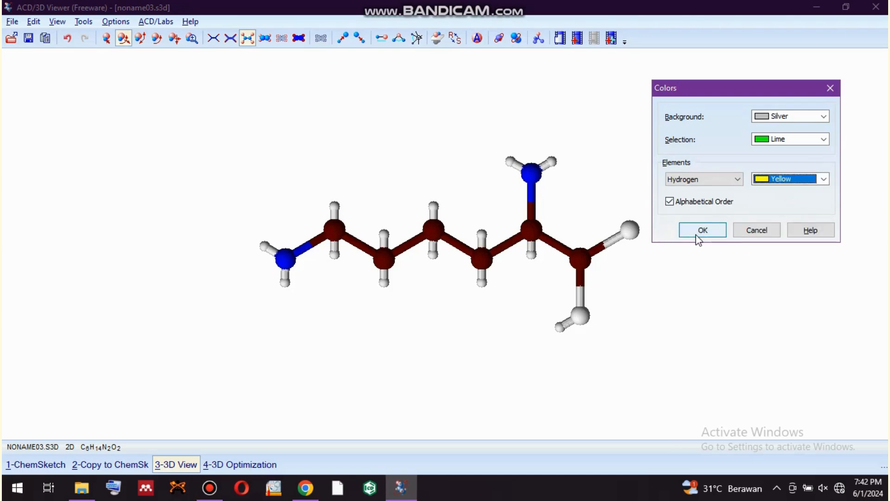
click(698, 235)
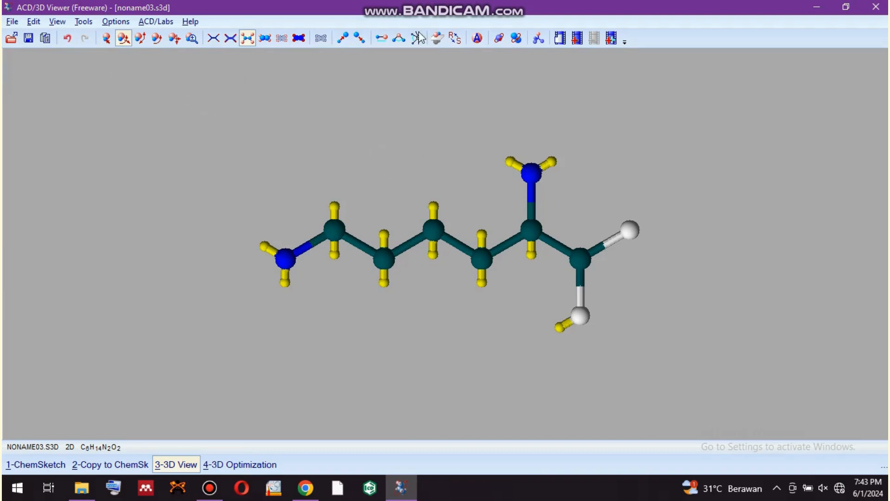
Try larger and smaller atomic radii and the dots-only display on the model, returning to balls and sticks.
click(344, 38)
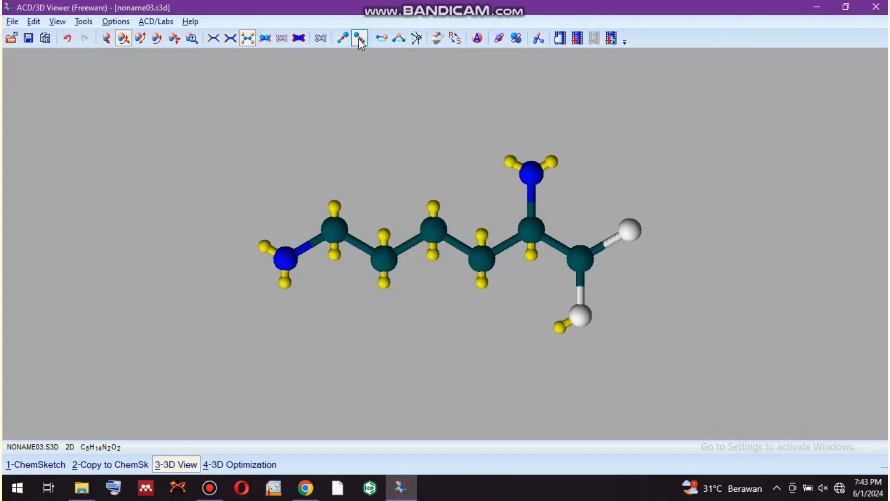
click(360, 39)
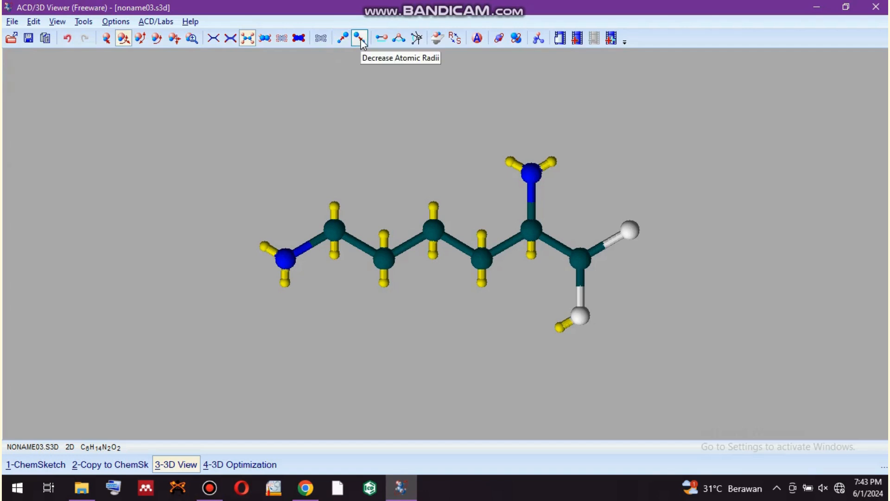
click(356, 39)
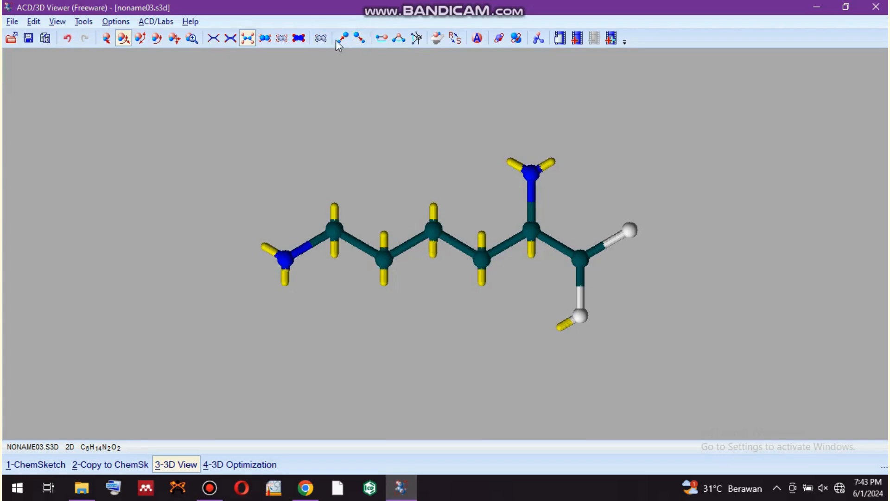
click(340, 41)
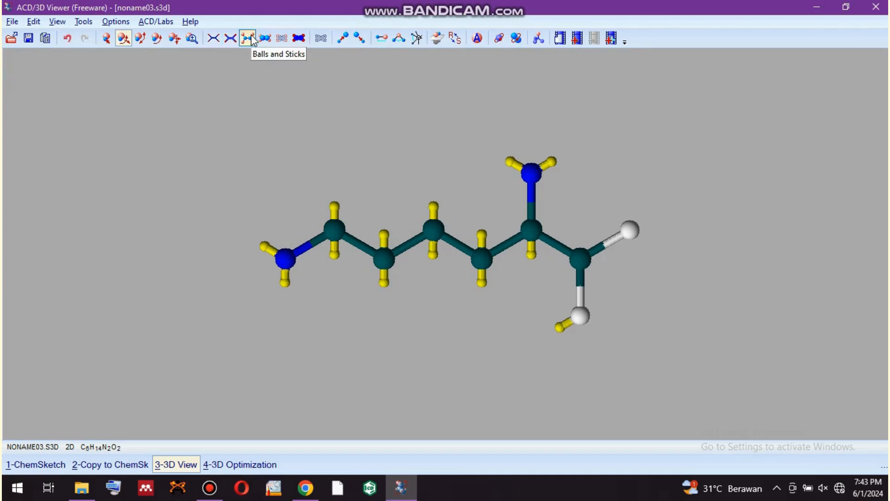
click(283, 38)
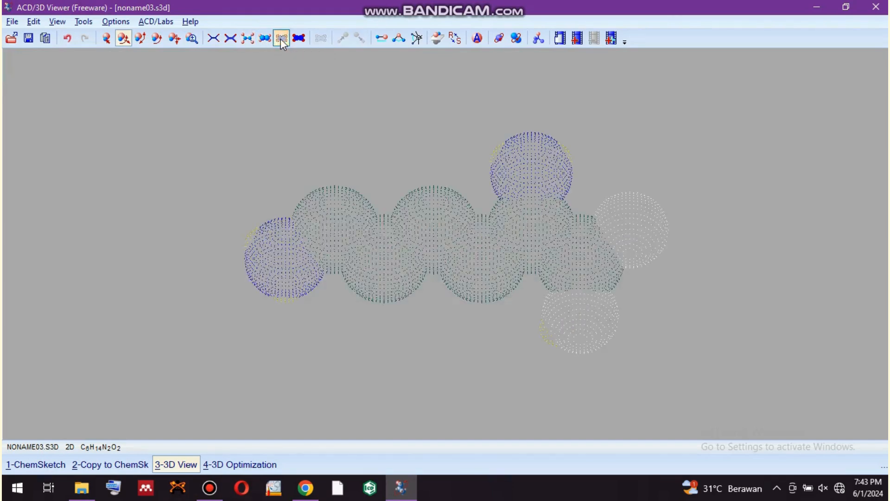
click(249, 38)
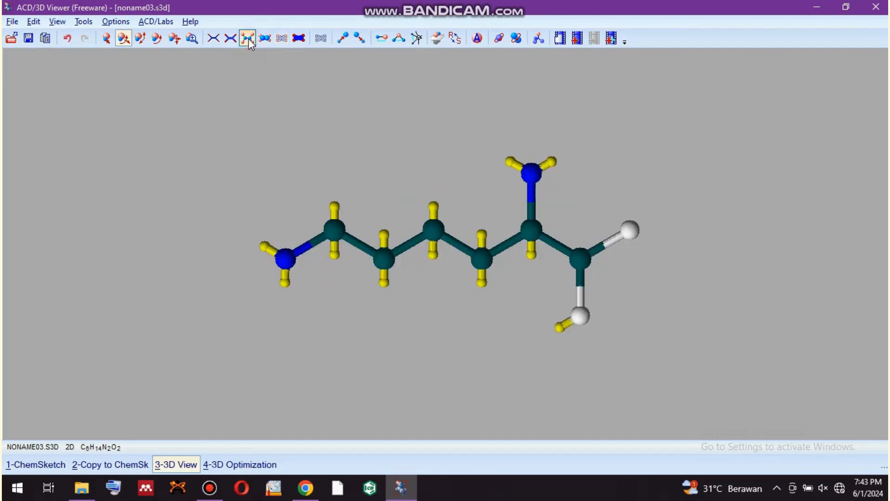
Enlarge the 3D molecule slightly with the Resize tool.
click(194, 41)
drag(410, 240, 454, 316)
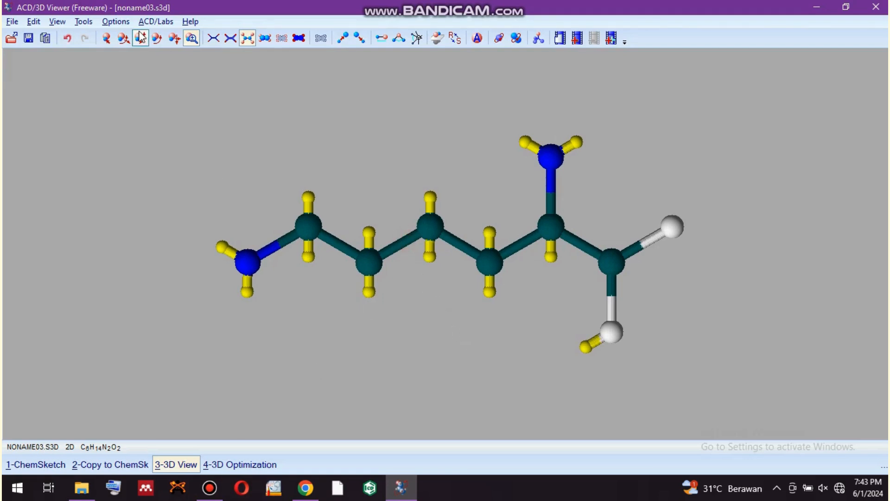
click(12, 23)
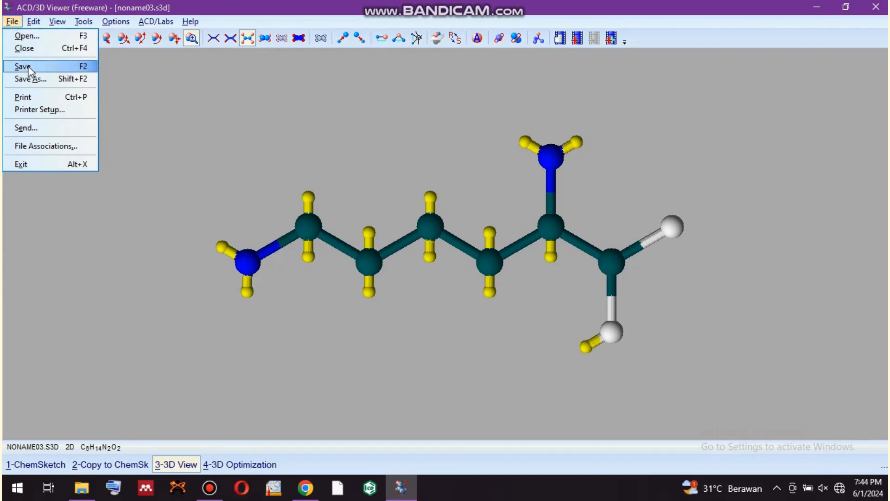
mouse_move(115, 22)
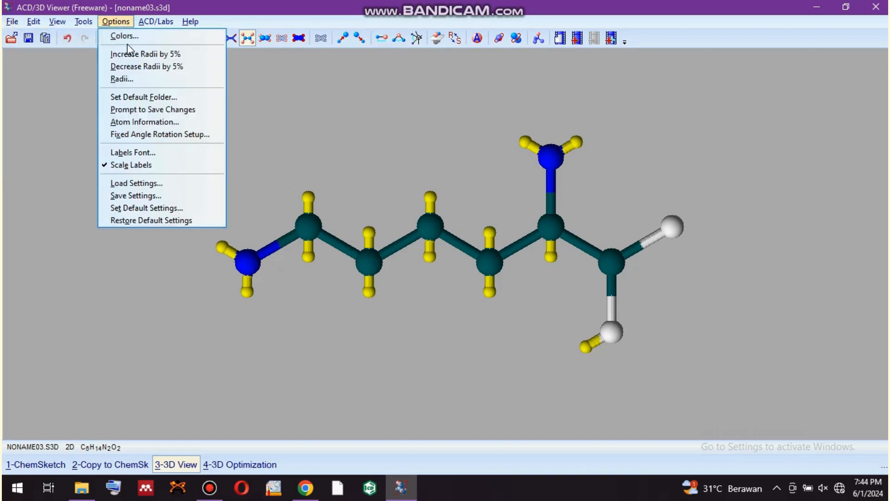
click(82, 71)
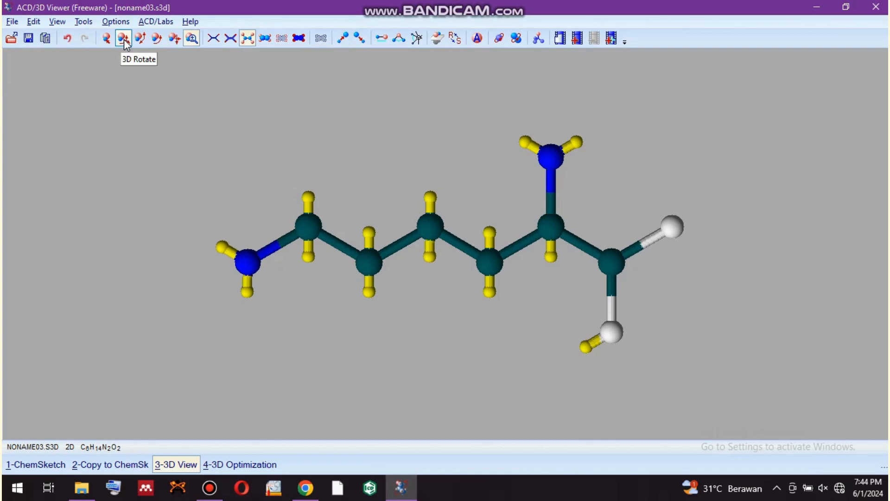
Rotate the molecule in 3D to a slightly tilted, oblique view.
click(125, 40)
click(140, 40)
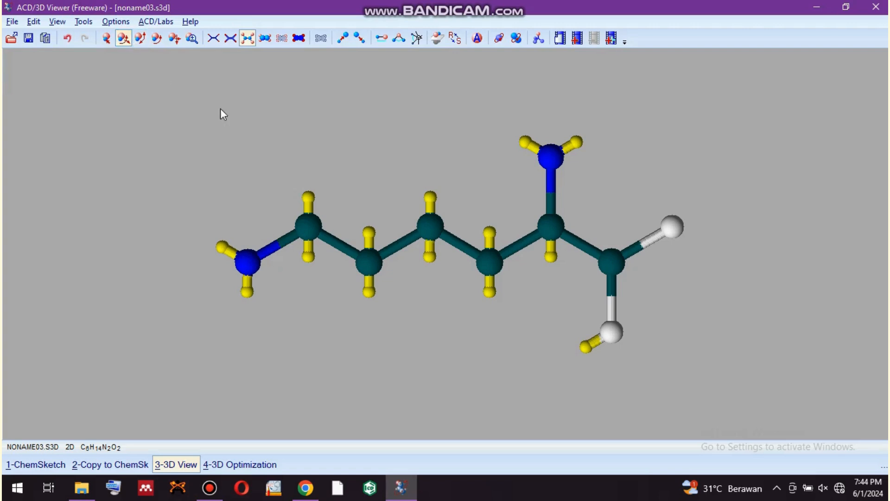
drag(438, 306, 184, 307)
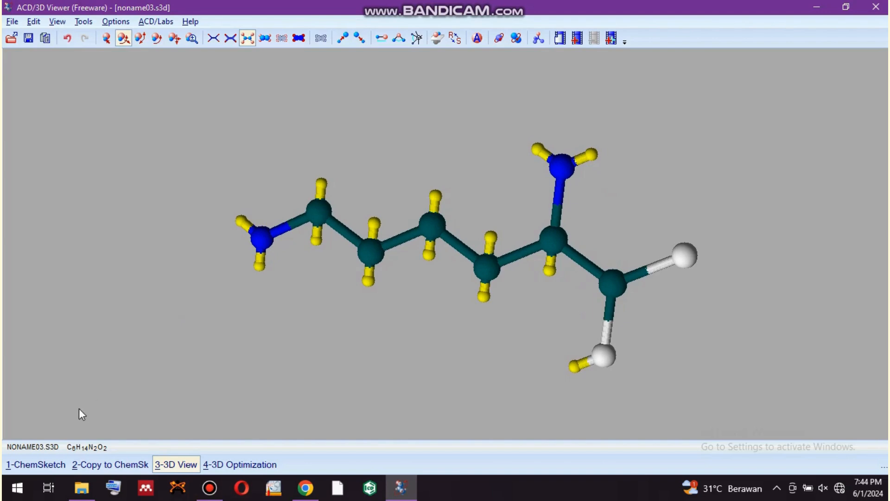
Switch to ChemSketch and recolor all atom symbols of the lysine structure dark red, leaving it deselected.
click(48, 463)
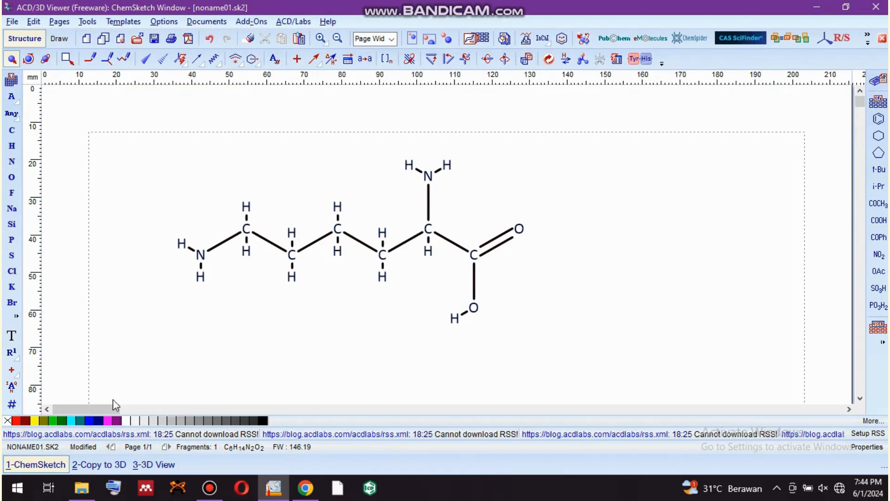
click(338, 302)
click(84, 420)
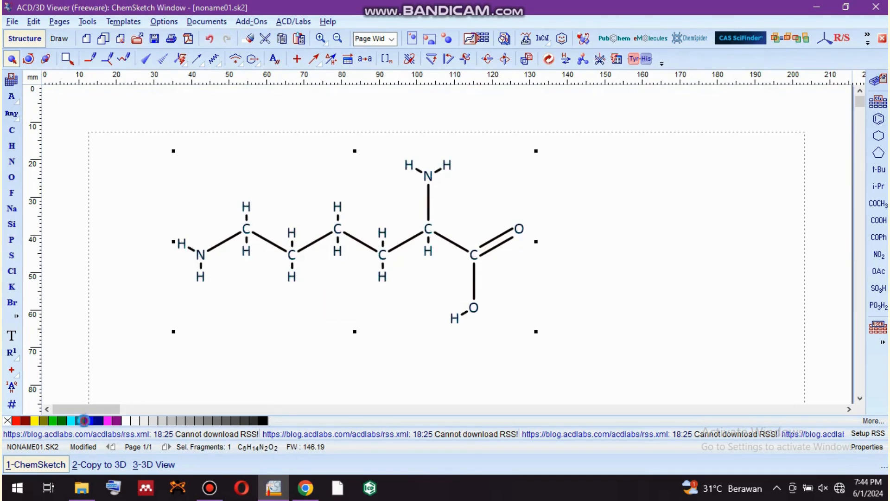
click(75, 420)
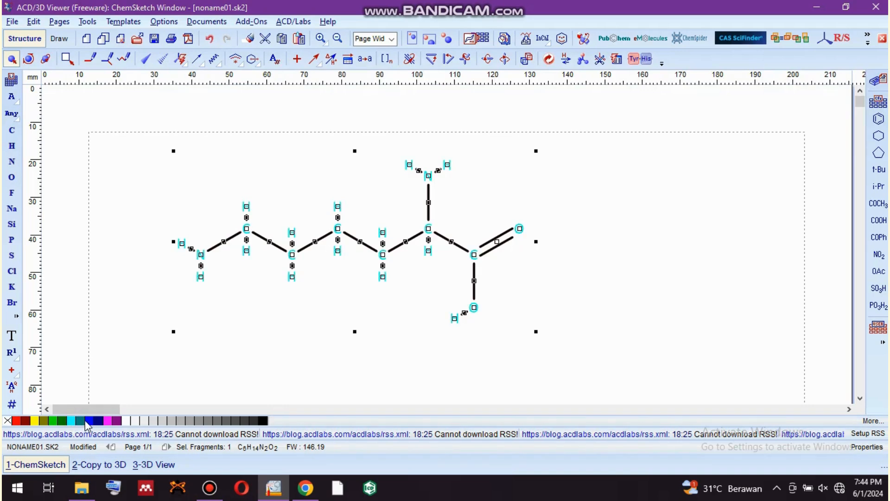
click(83, 421)
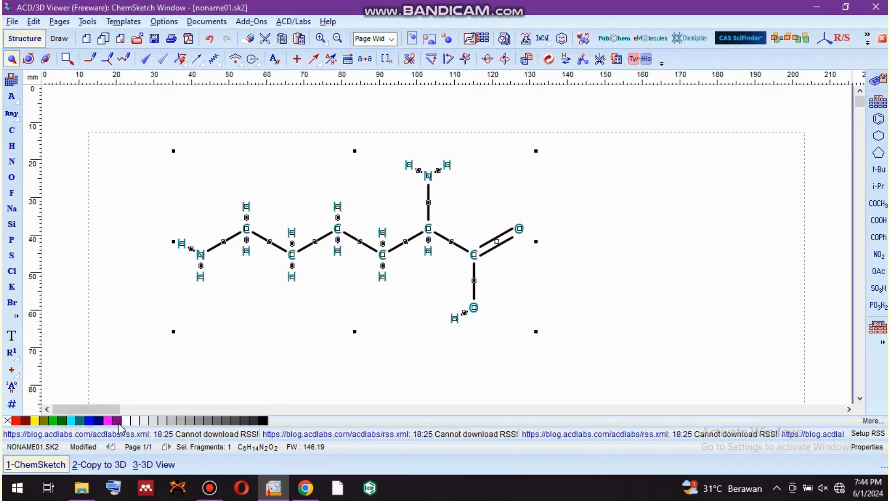
click(117, 420)
click(17, 420)
click(34, 421)
click(26, 421)
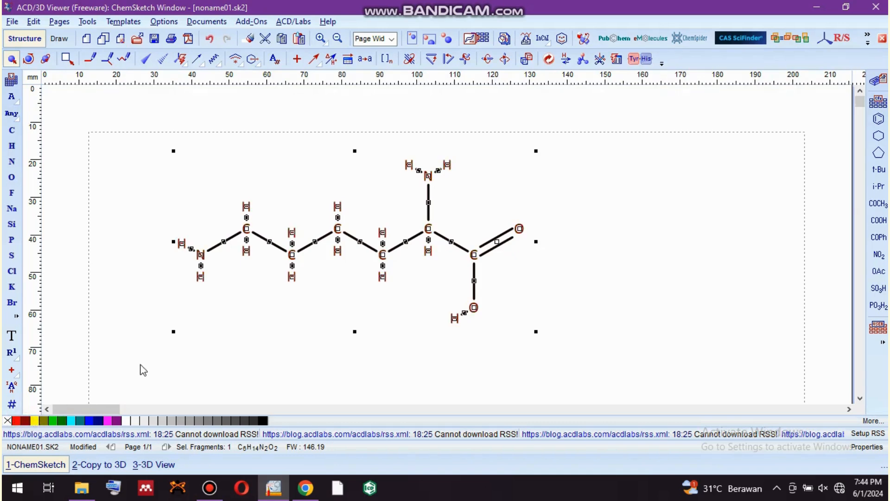
click(116, 365)
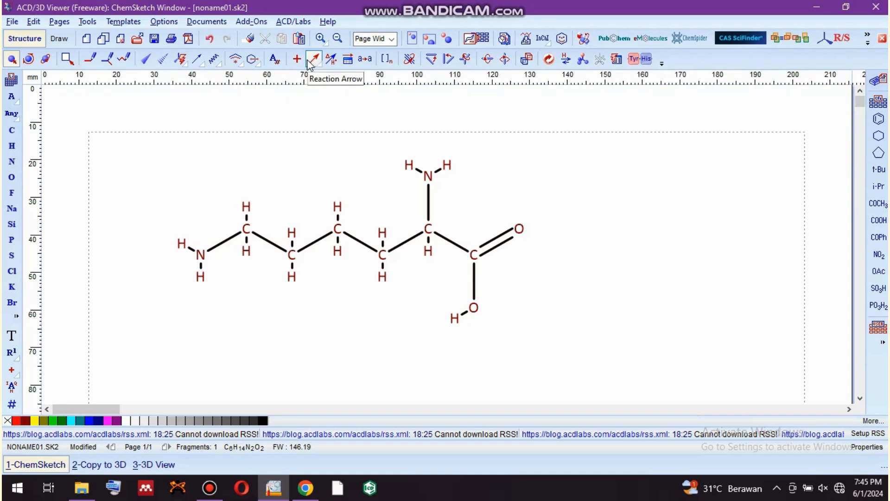
Browse the structure template categories, including Amino Acids, Aromatics, Chains, DNA/RNA Kit, Graphical Labels, Lab Animals and Lab Kit.
click(135, 23)
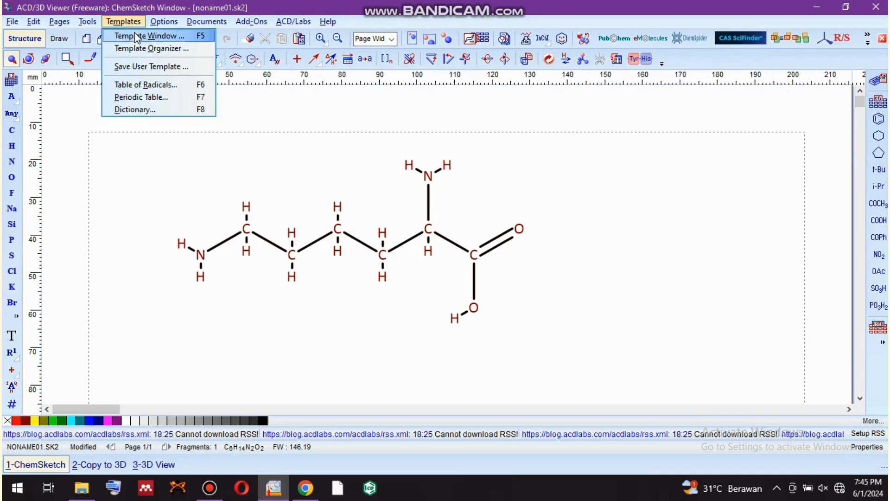
click(137, 36)
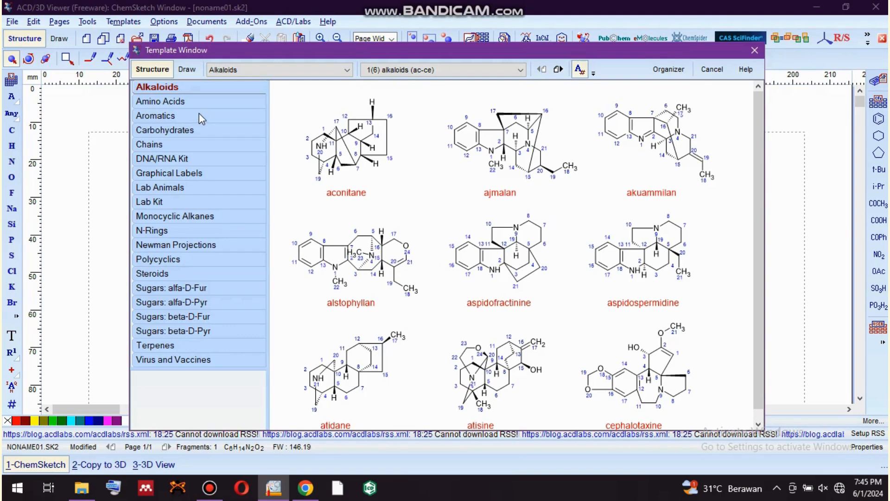
click(170, 100)
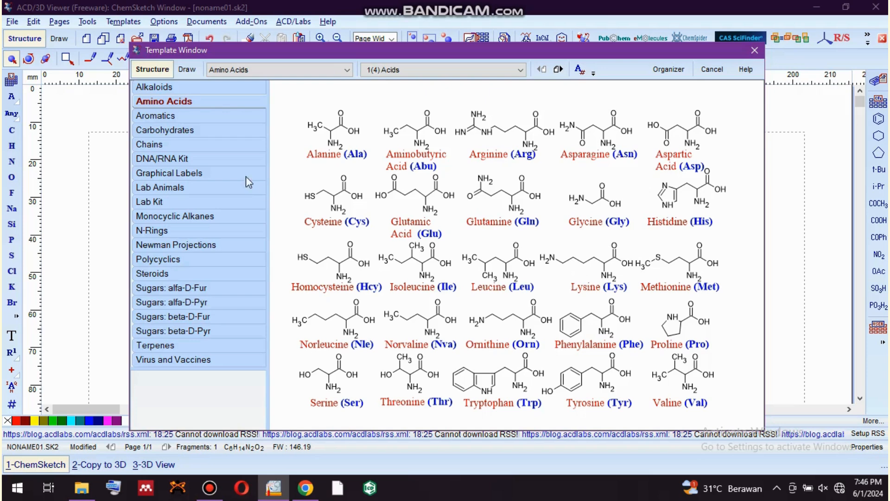
click(169, 122)
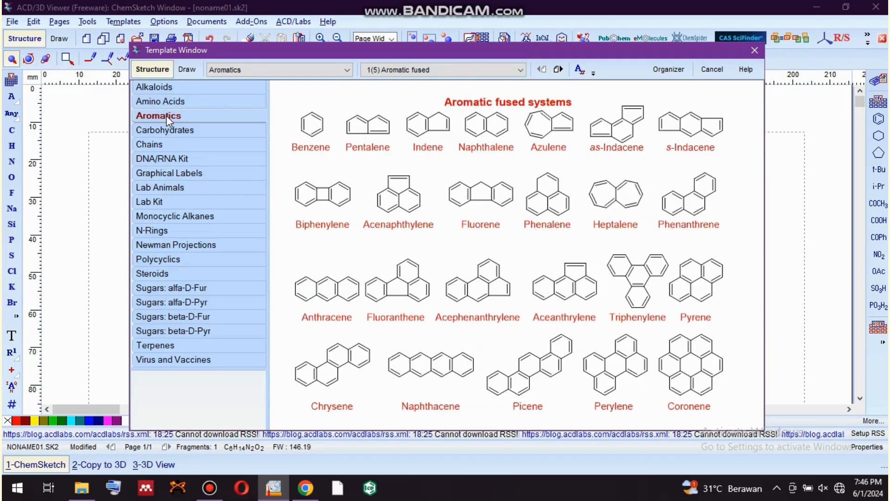
click(166, 145)
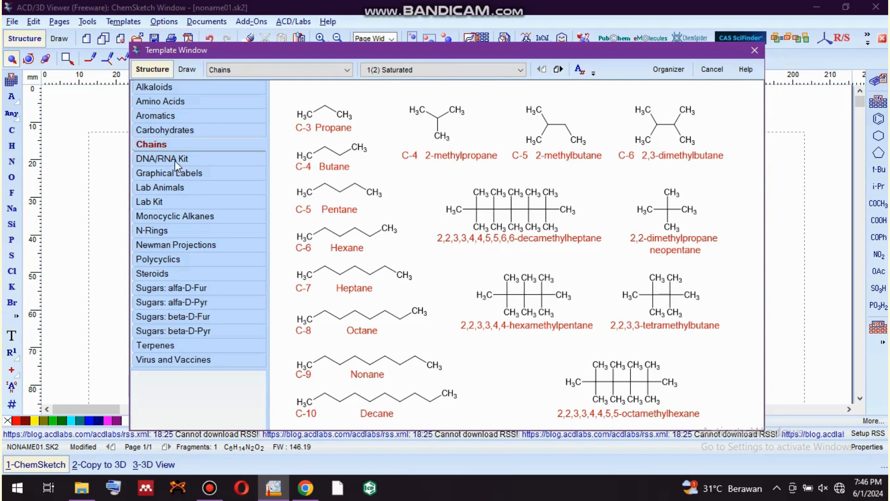
click(175, 160)
click(173, 174)
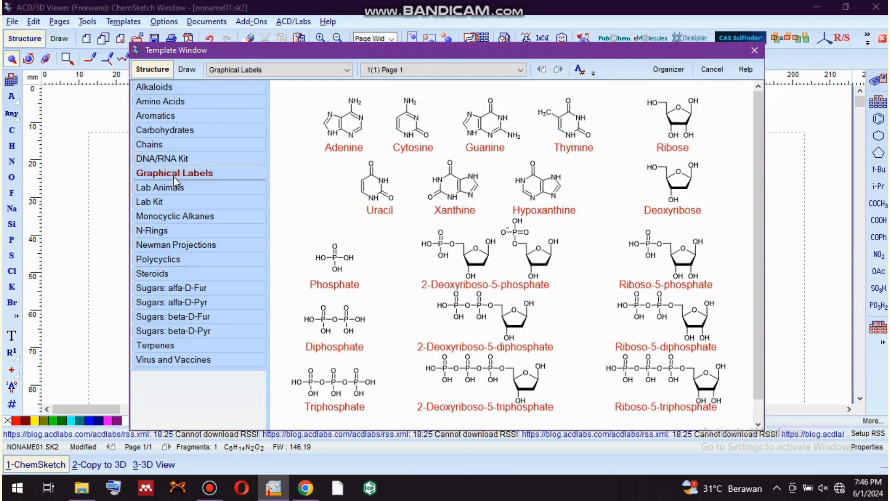
click(176, 188)
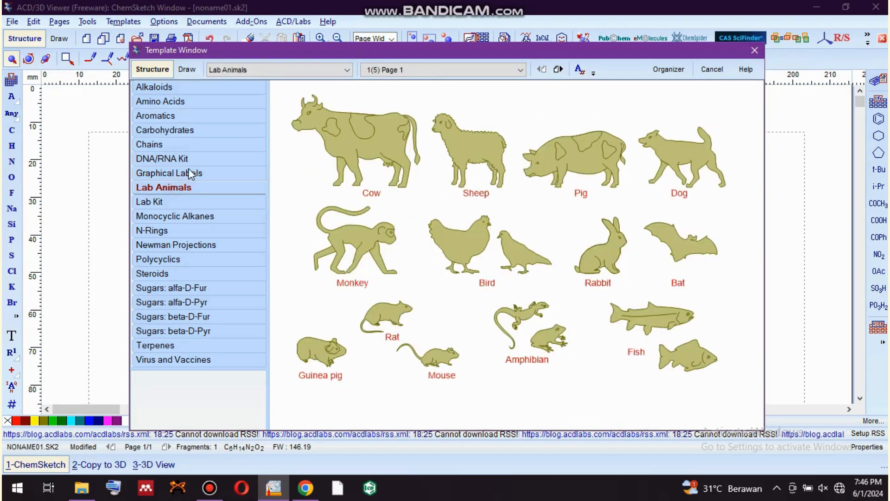
click(189, 174)
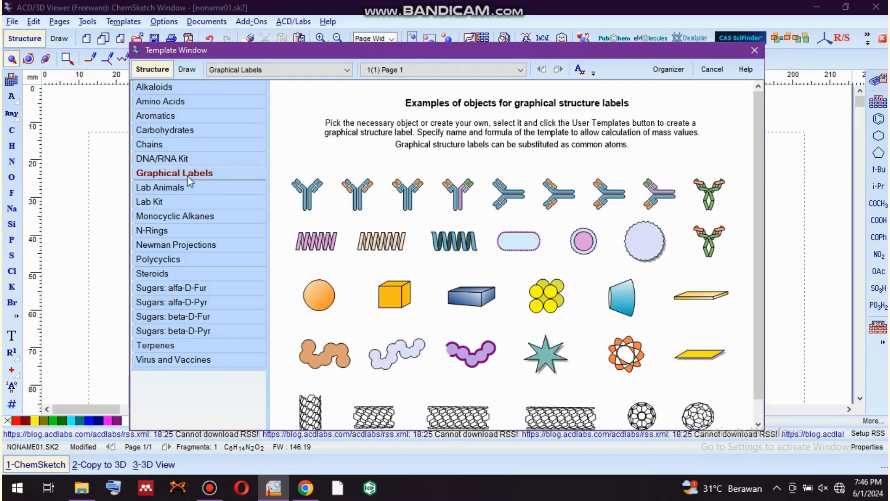
click(178, 204)
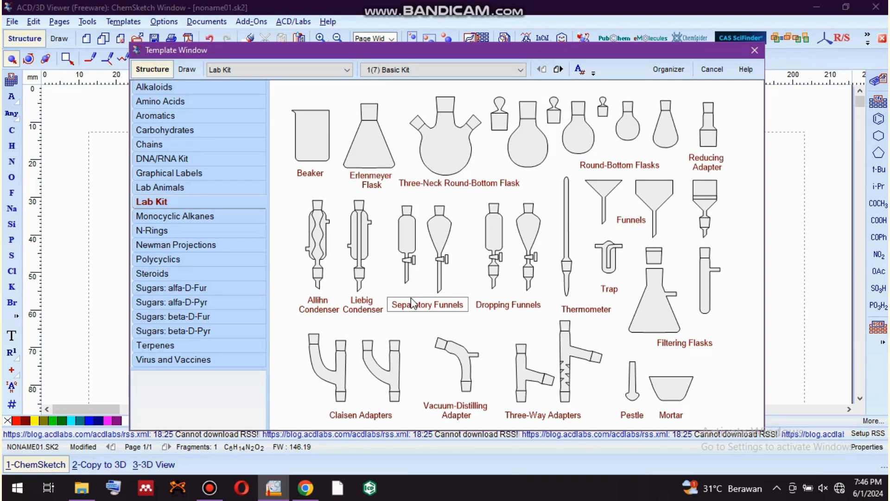
Place the Distillation Apparatus from the Apparatus 1 page of the Lab Kit templates beside the lysine molecule.
click(520, 70)
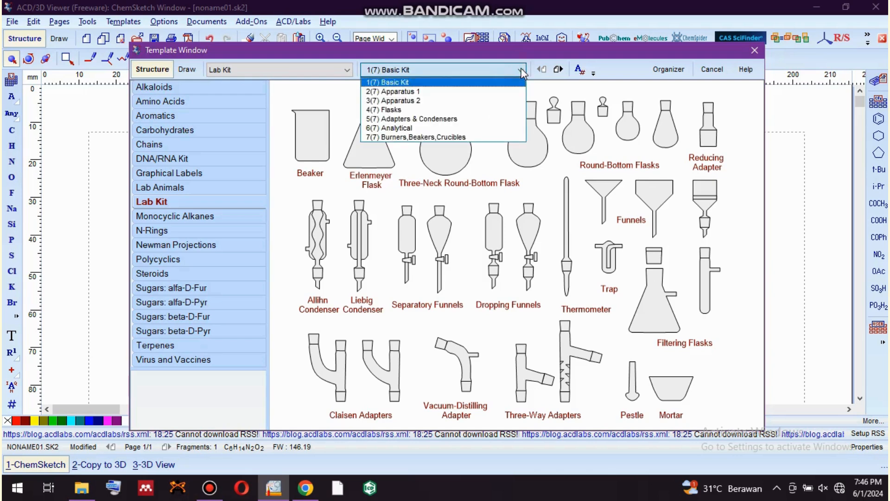
click(482, 92)
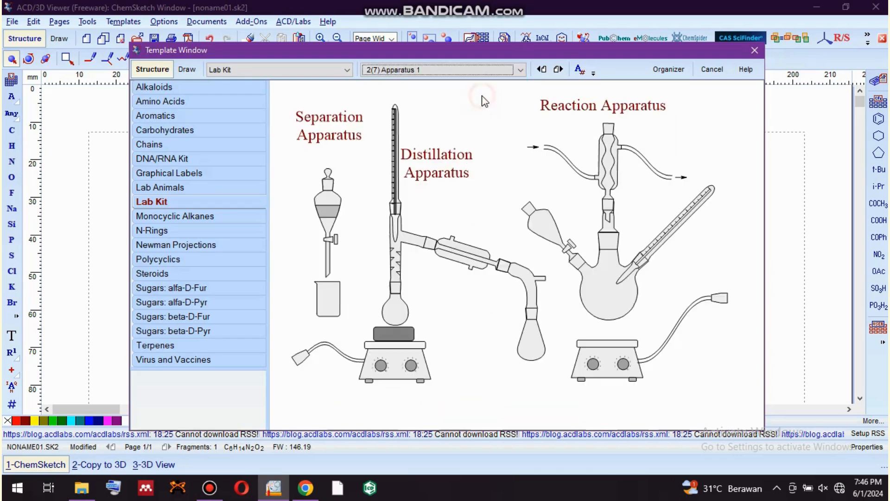
click(401, 318)
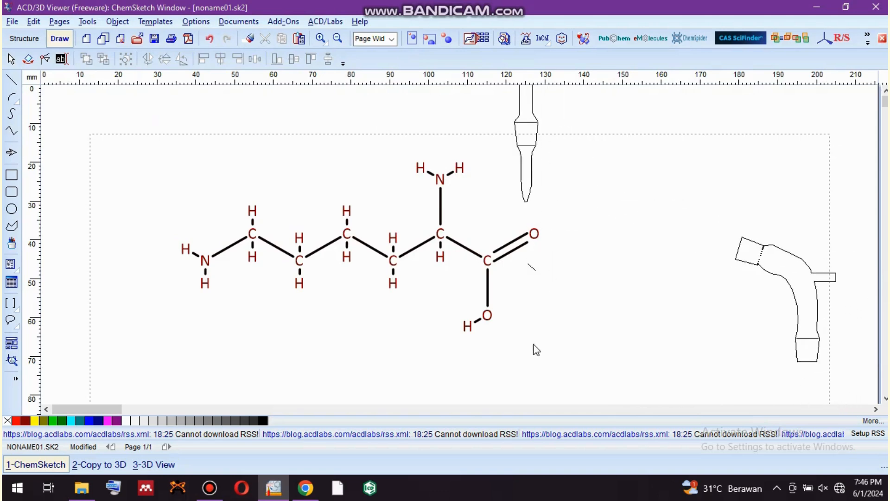
click(551, 360)
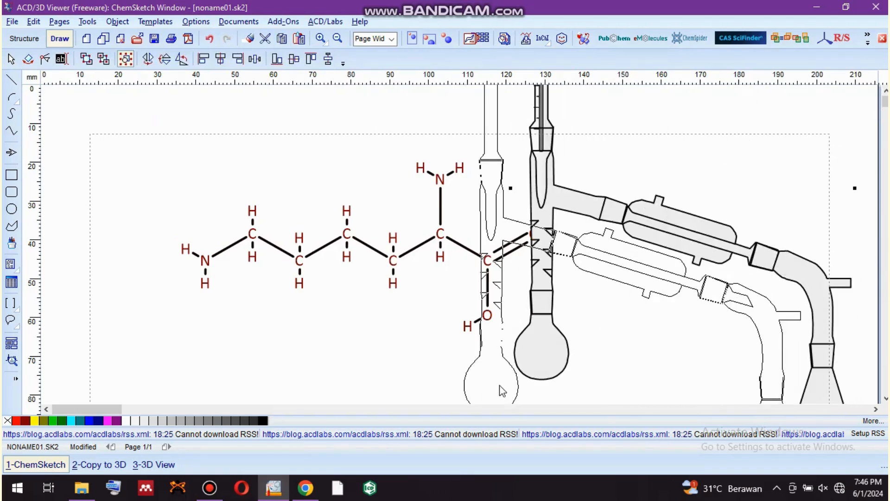
Return to Structure mode, then move the distillation apparatus below the molecule and shrink it to about 40 mm wide.
click(26, 39)
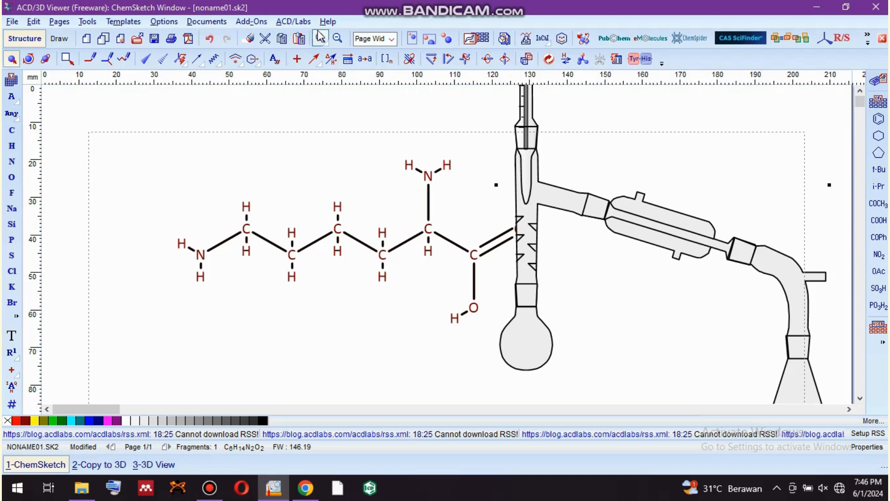
click(338, 39)
click(337, 39)
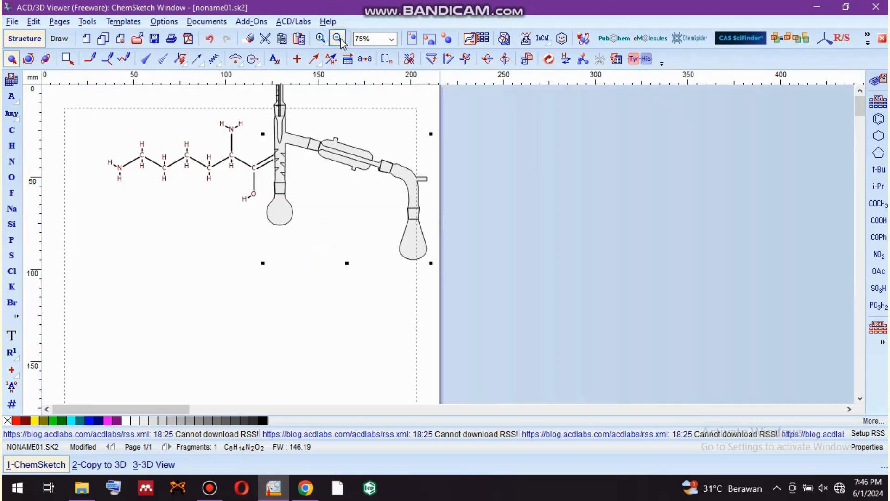
click(357, 169)
drag(361, 175, 270, 295)
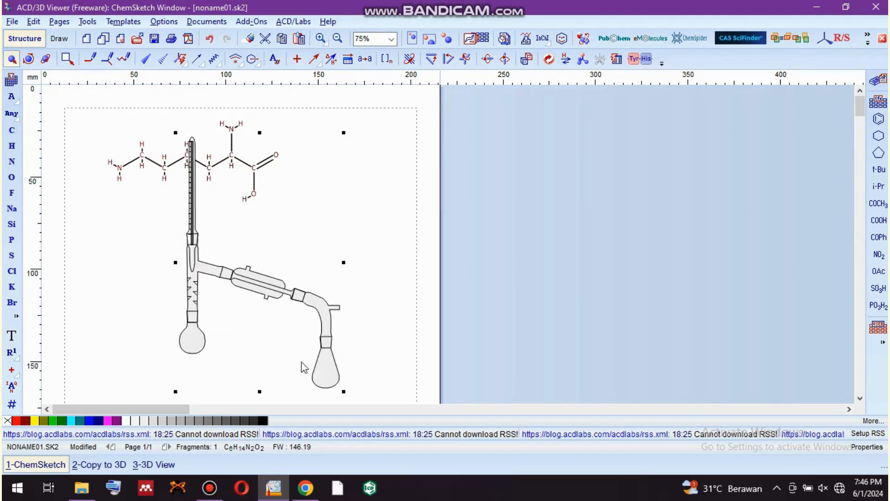
drag(345, 392, 301, 320)
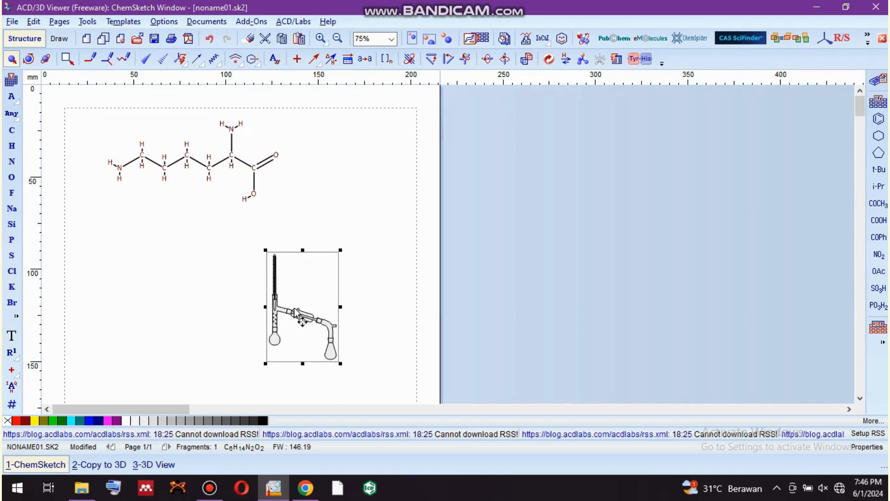
Delete the distillation apparatus and return the page to 150% zoom.
key(Delete)
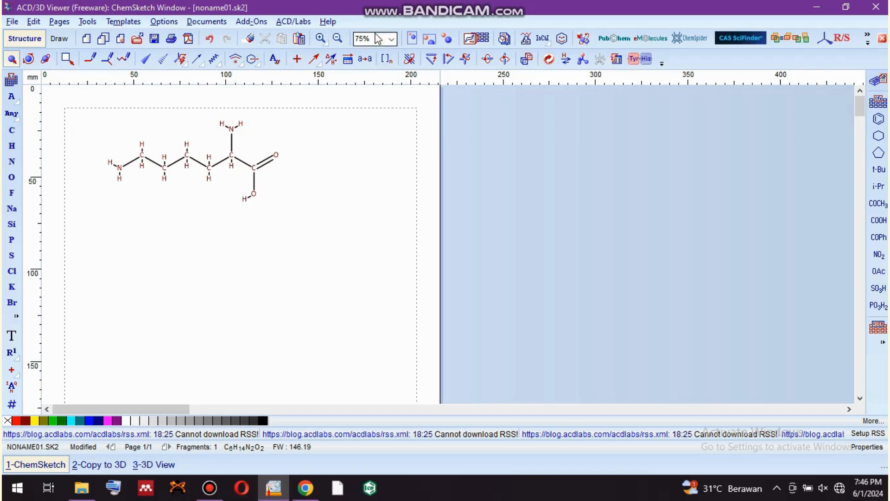
click(320, 39)
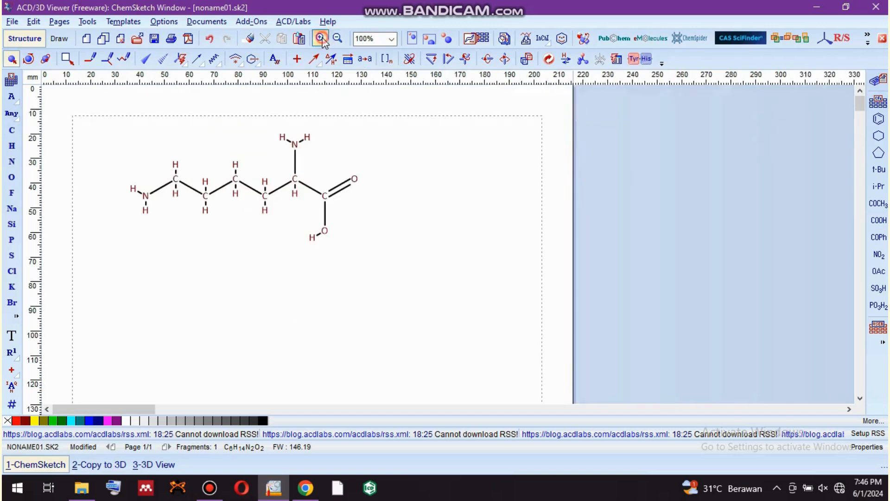
click(321, 39)
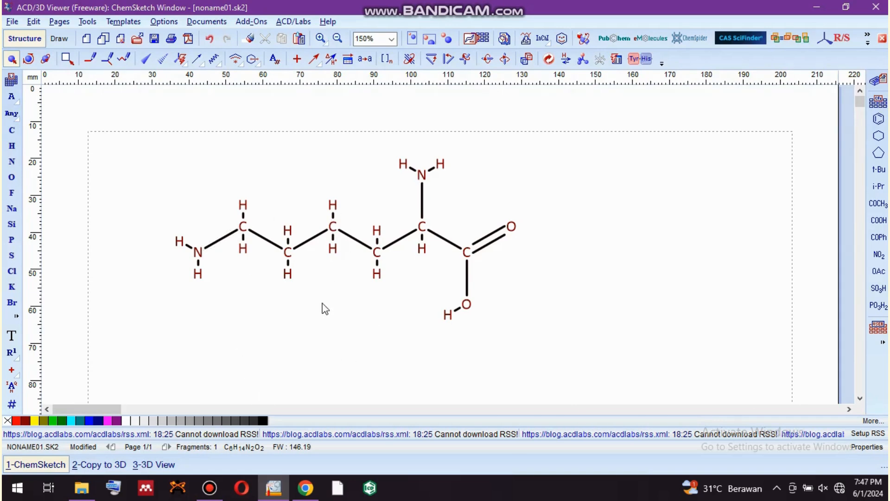
Generate the systematic name for the lysine structure and place it beneath the drawing.
click(337, 270)
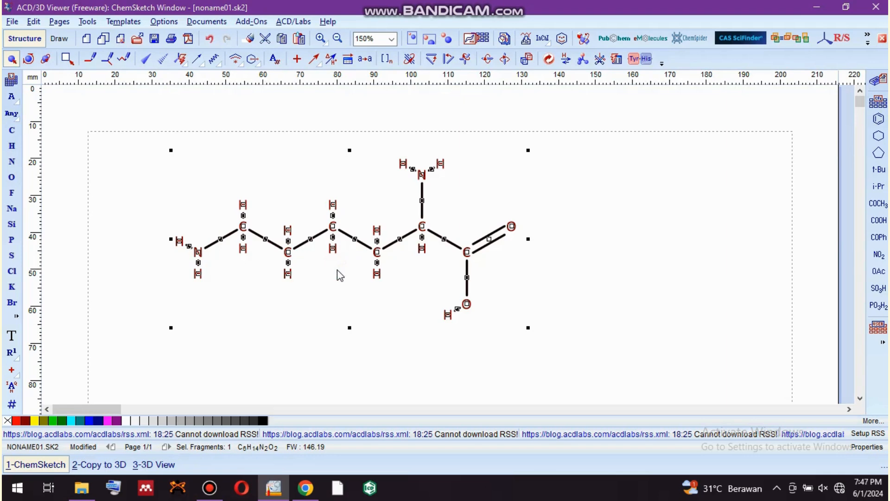
click(87, 21)
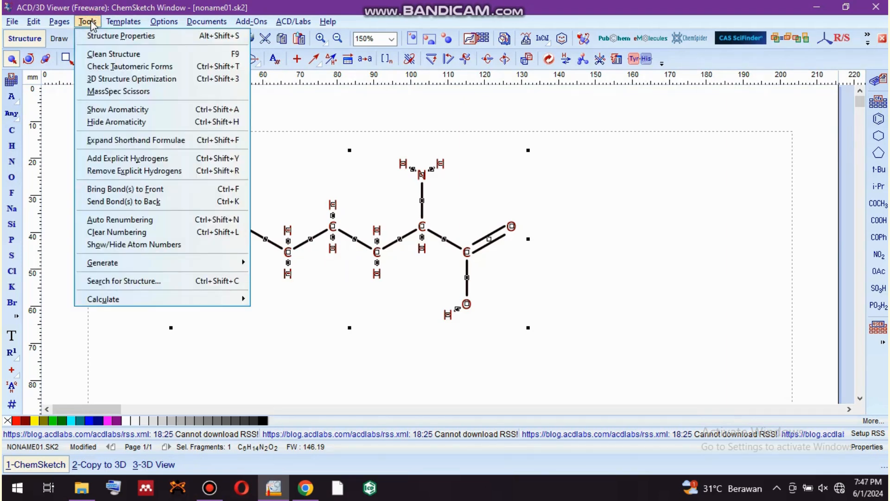
mouse_move(145, 266)
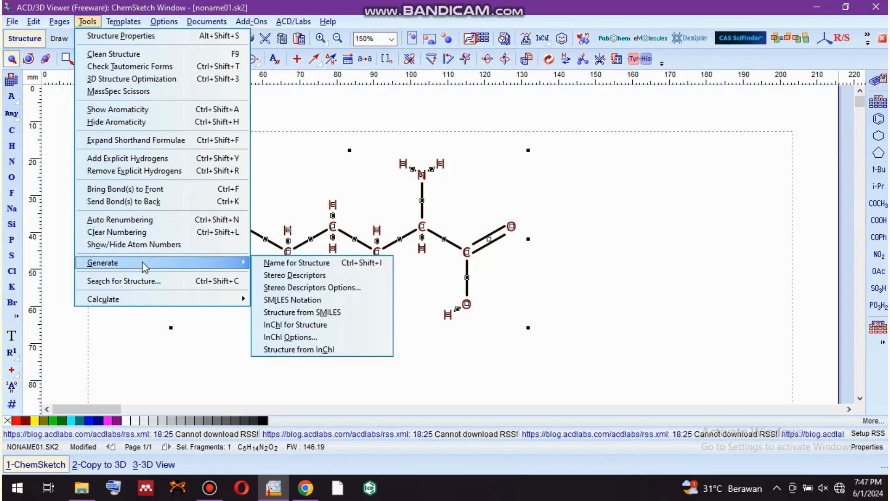
click(282, 263)
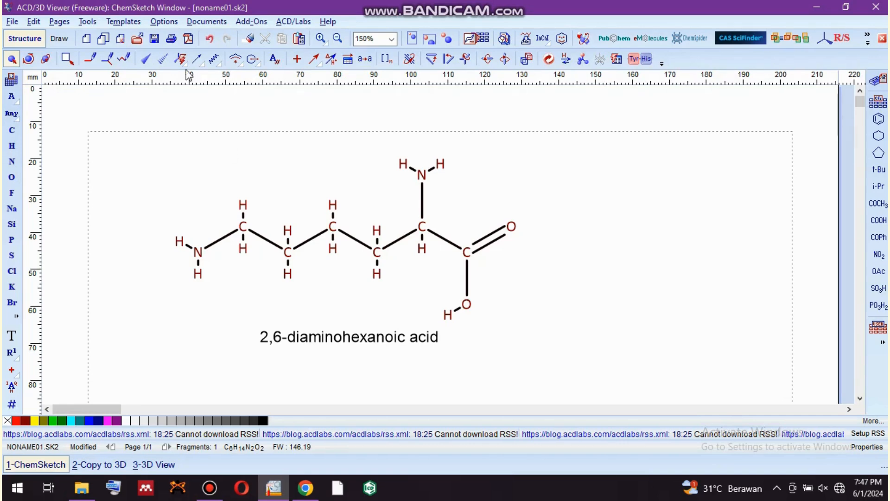
Calculate the molecular formula of the structure and close the results without copying them to the editor.
click(87, 22)
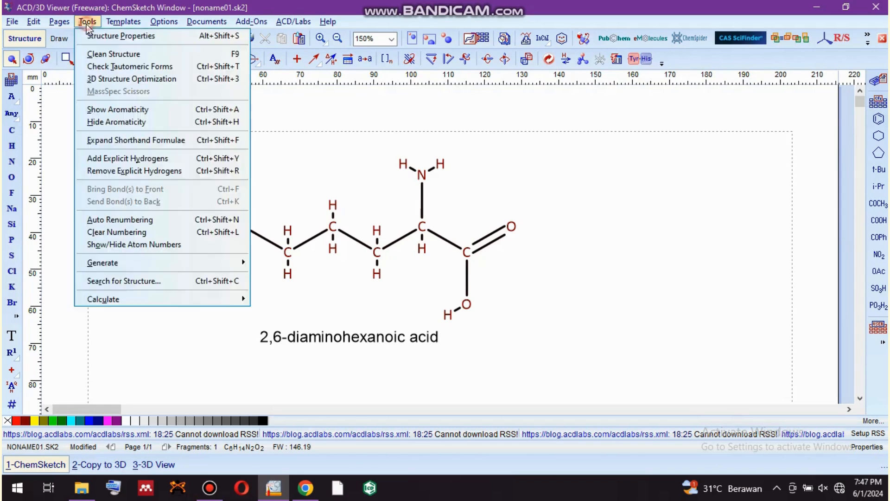
mouse_move(126, 268)
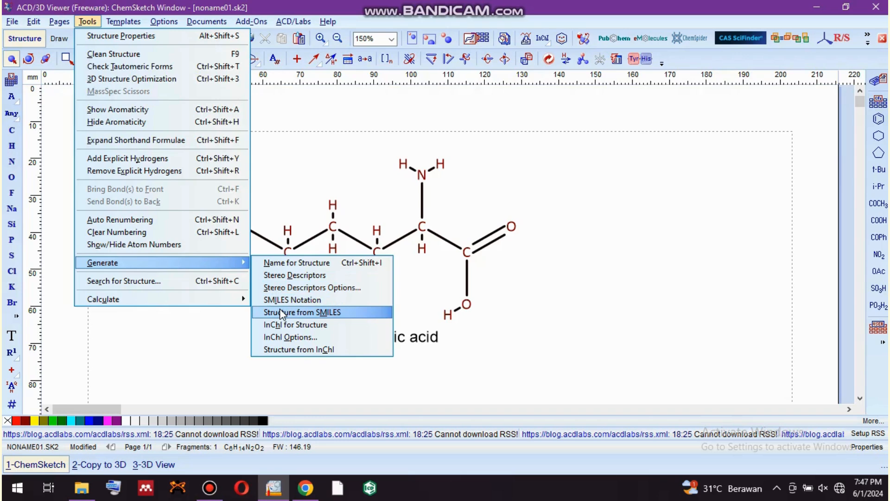
mouse_move(174, 301)
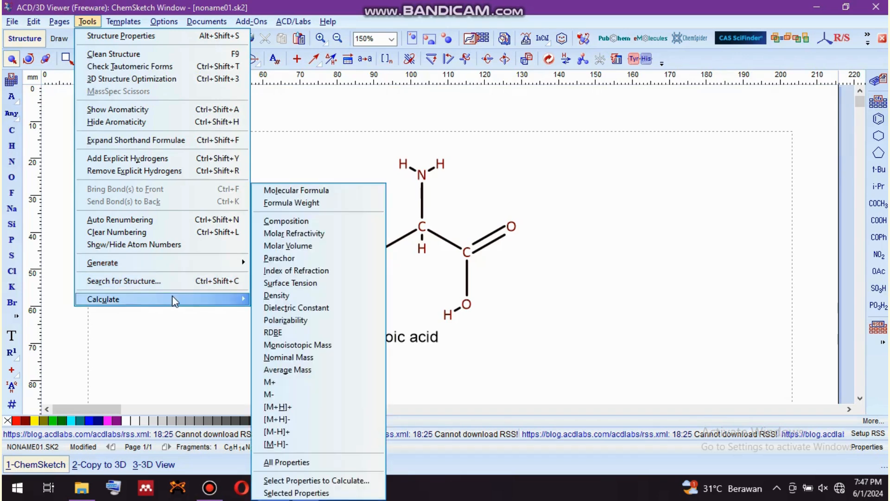
click(296, 191)
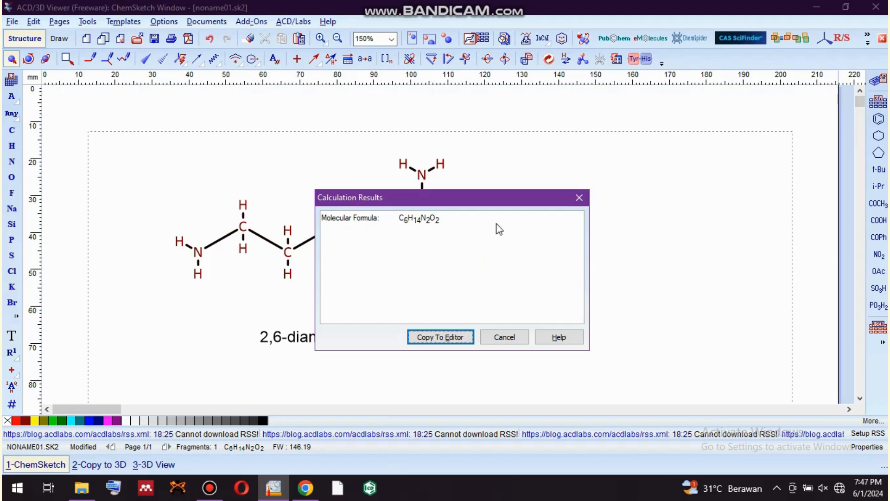
click(582, 198)
click(87, 25)
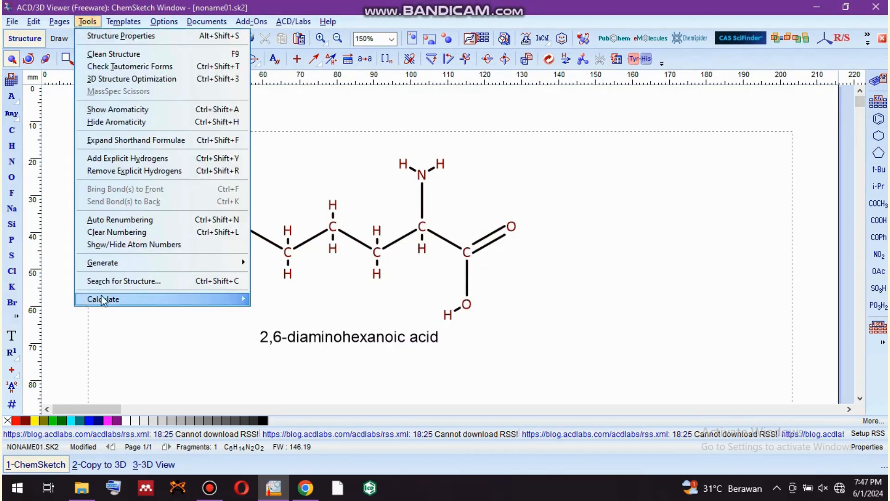
mouse_move(103, 299)
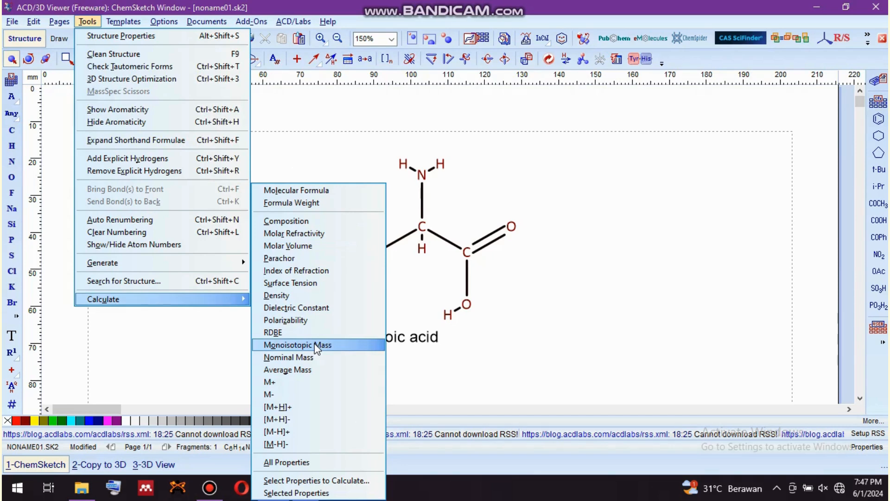
click(226, 345)
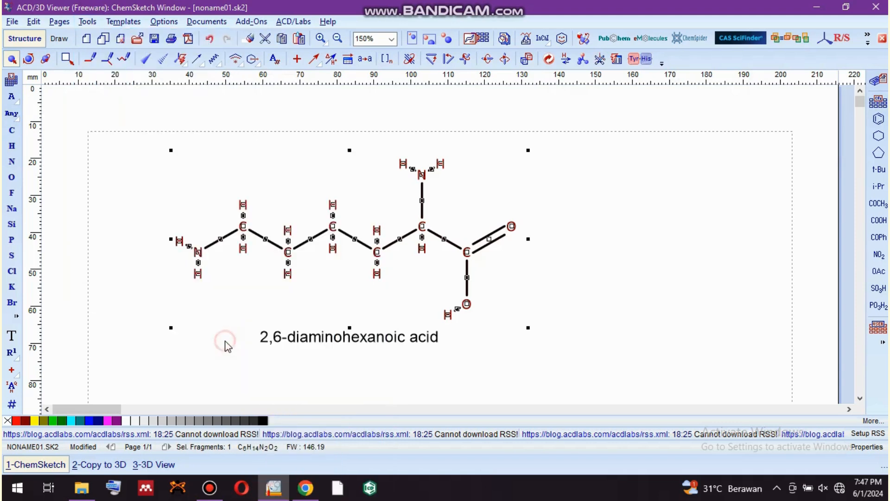